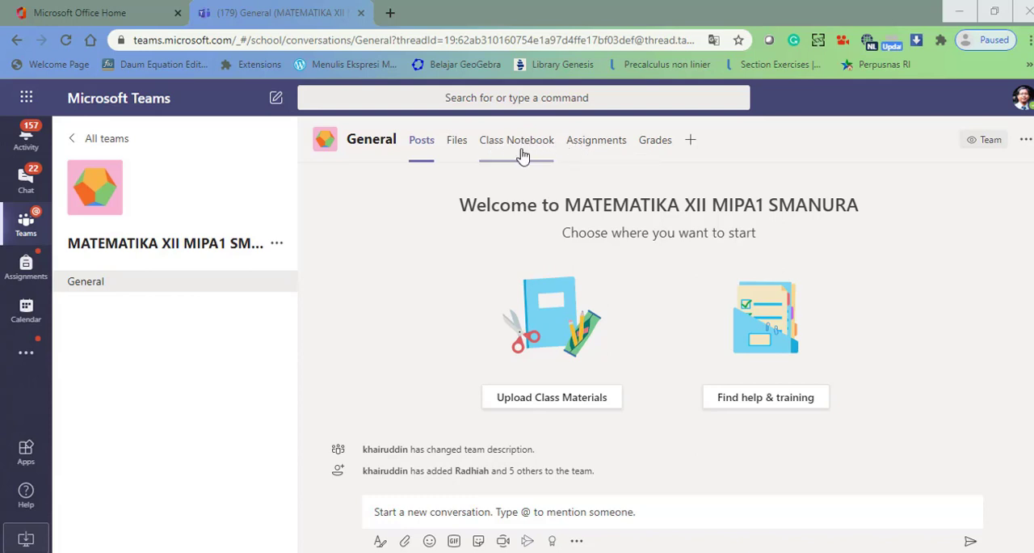
- Start setting up a blank OneNote Class Notebook for the team and proceed to the setup of student sections
click(522, 155)
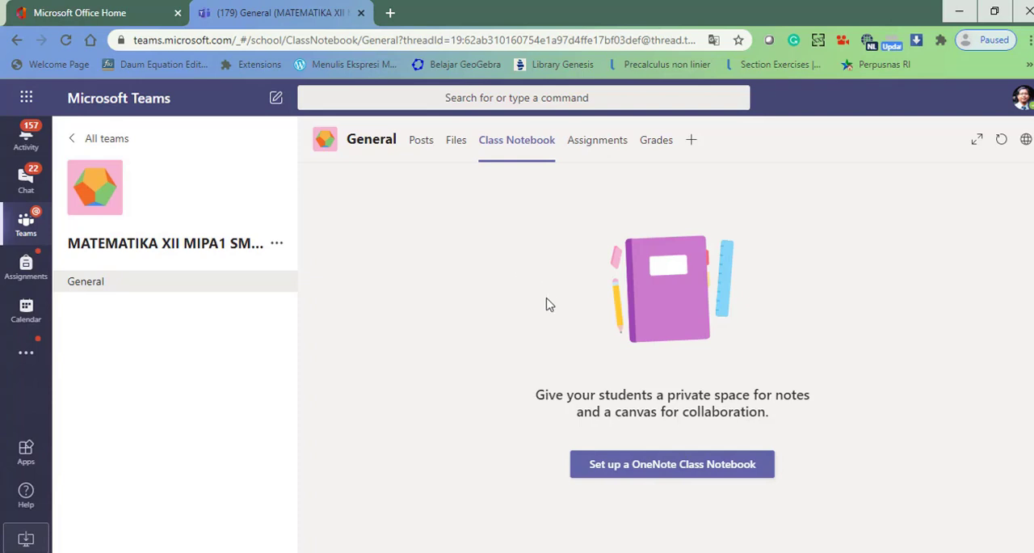
click(627, 474)
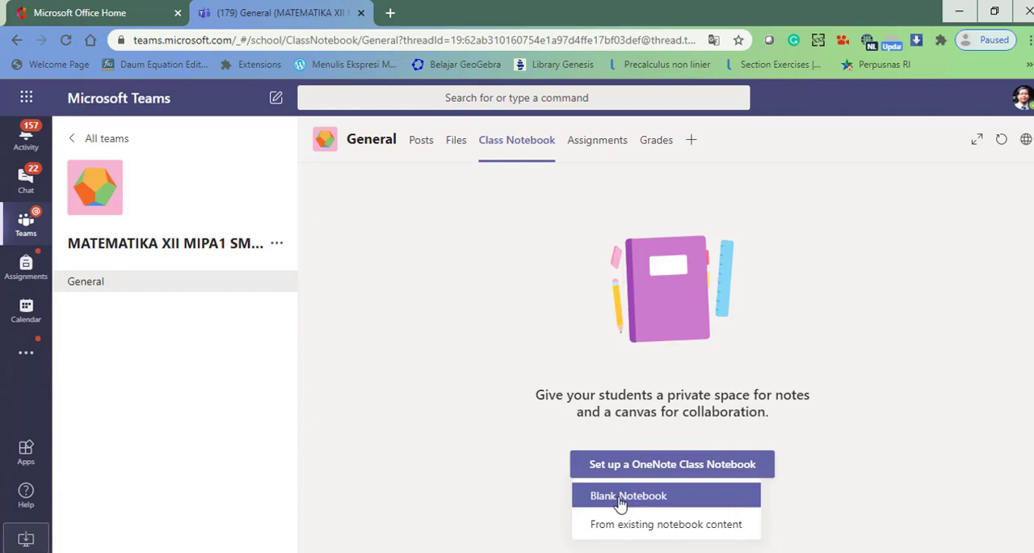
click(627, 499)
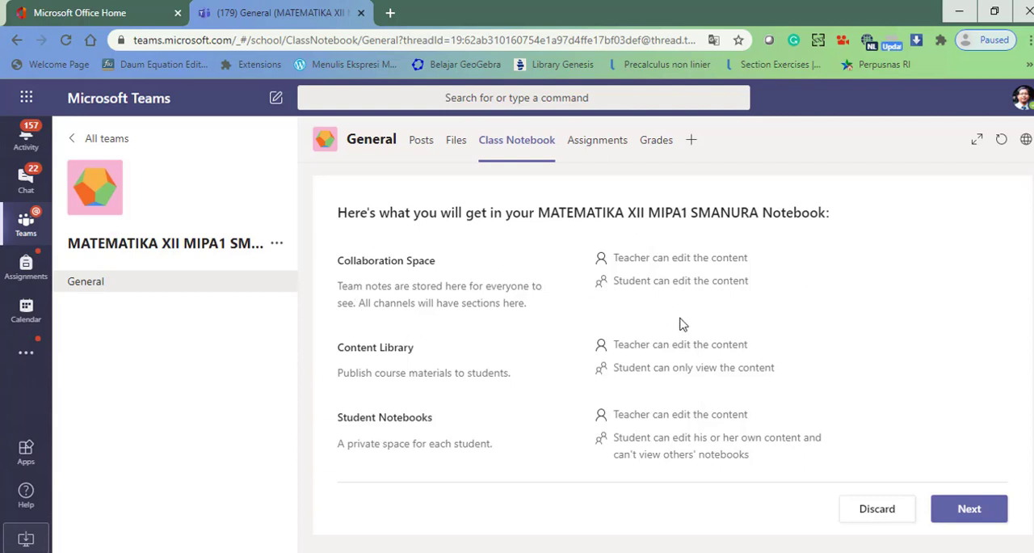
click(993, 517)
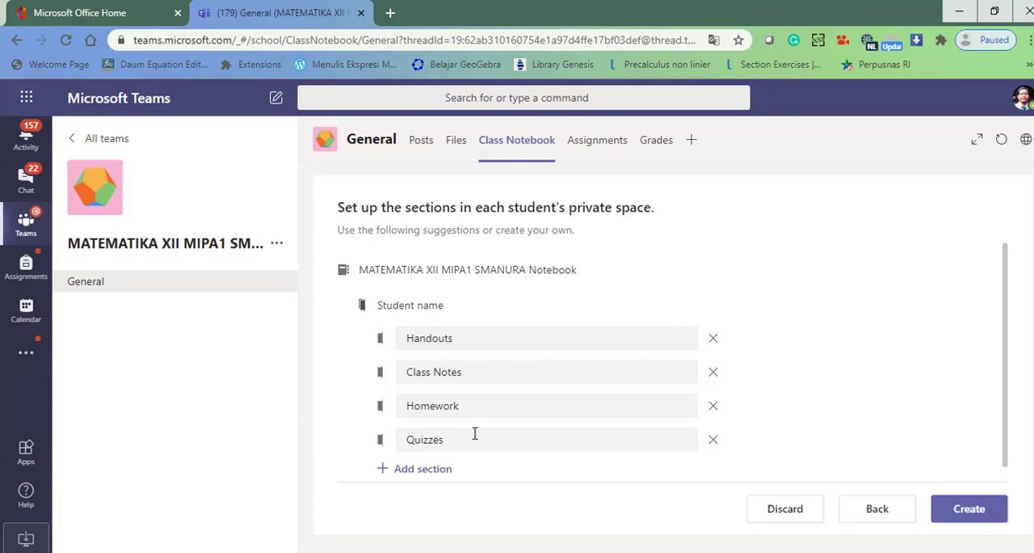
- Remove the suggested Handouts, Class Notes, Homework and Quizzes sections from the students' private space
click(713, 341)
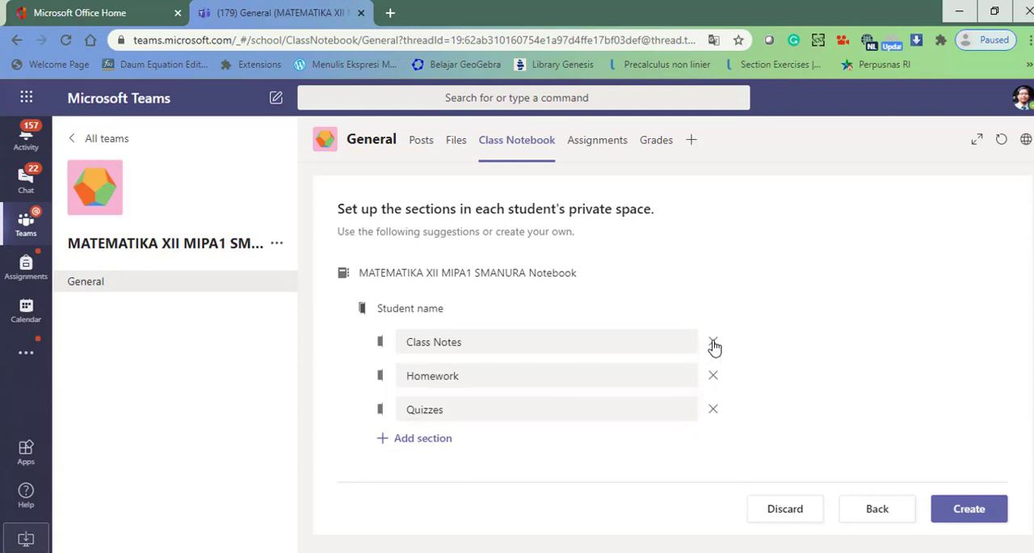
click(713, 343)
click(715, 345)
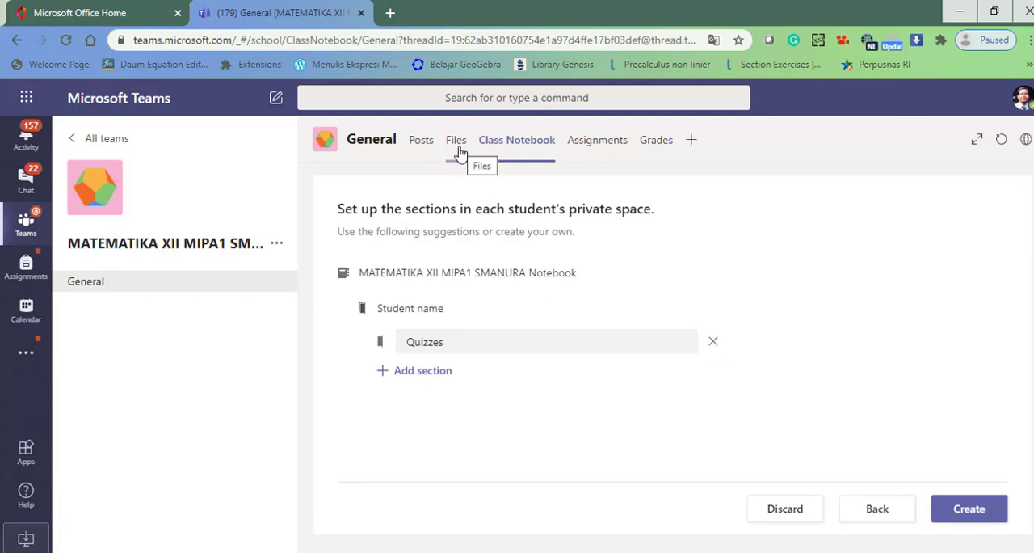
click(714, 344)
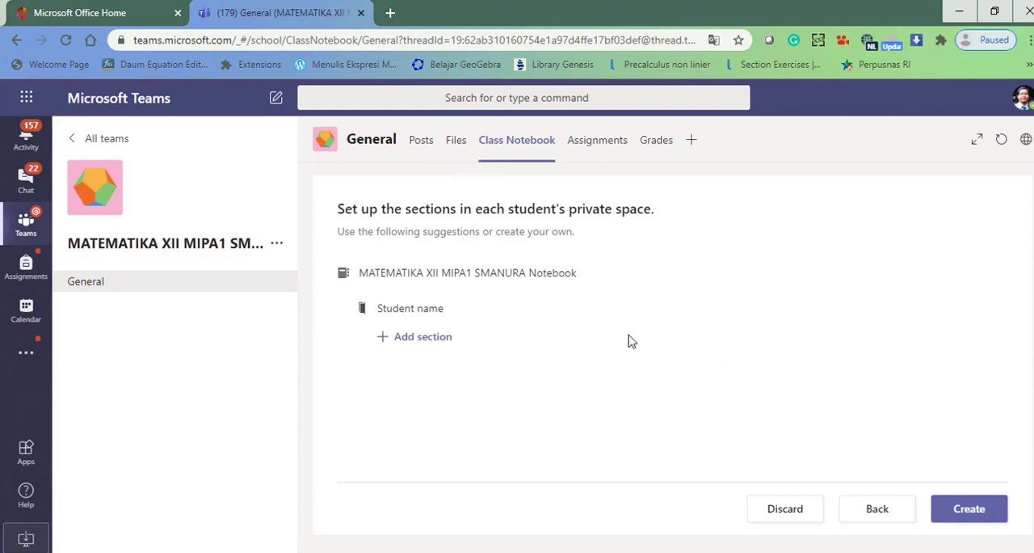
- Add a section named "Catatan" to each student's private space
click(434, 339)
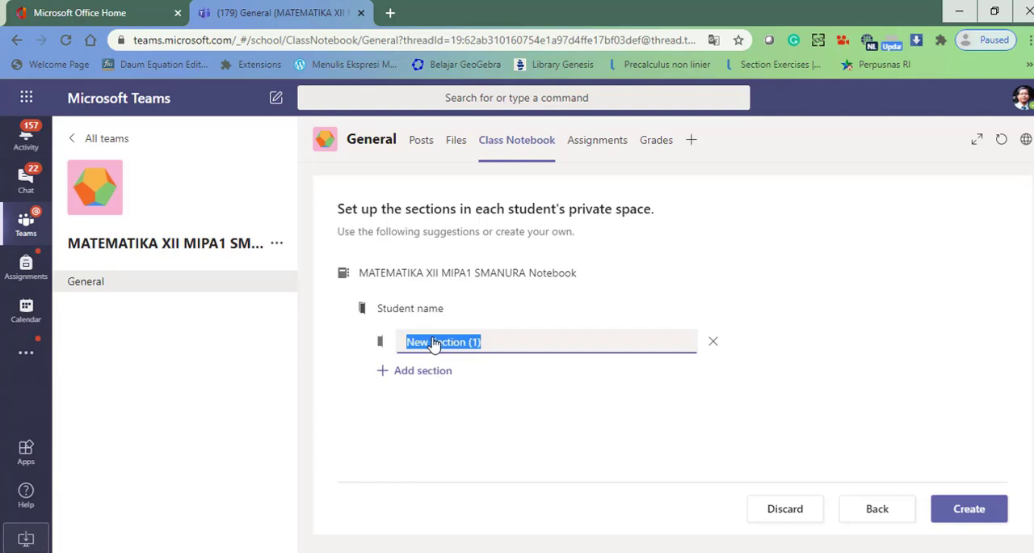
text(Ctaa)
text(tatan)
- Add a second student section named "Geometri Dimensi Bidang"
click(428, 371)
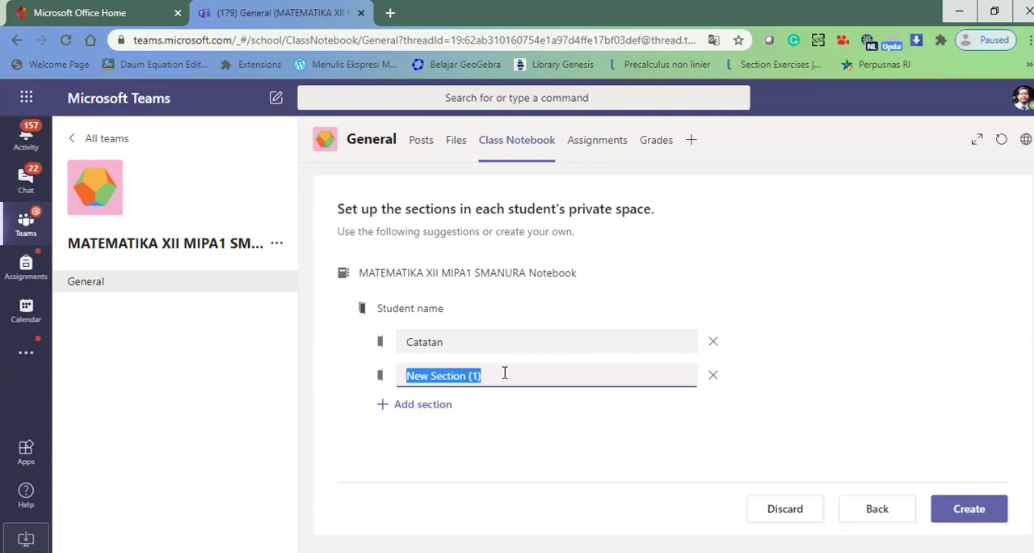
key(BackSpace)
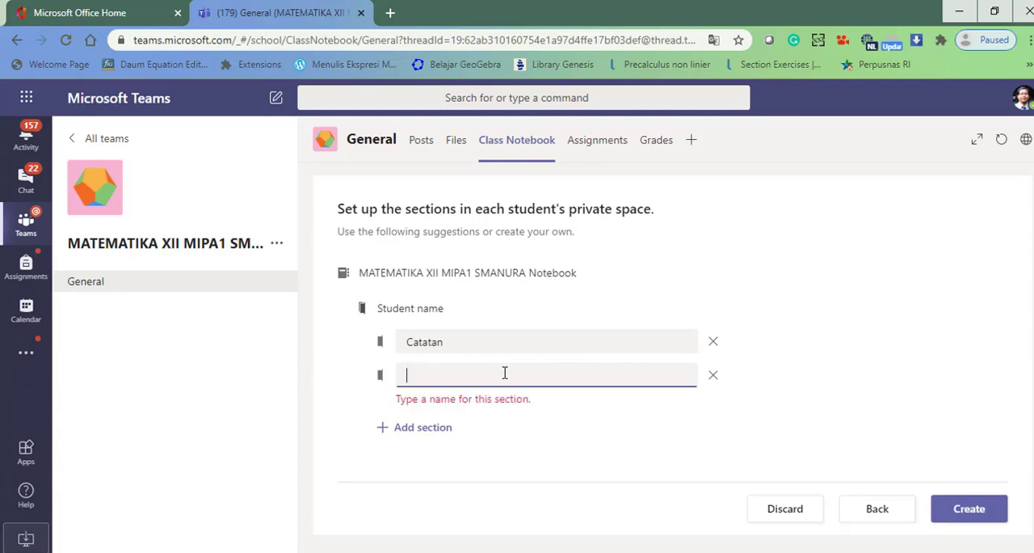
text(Dim)
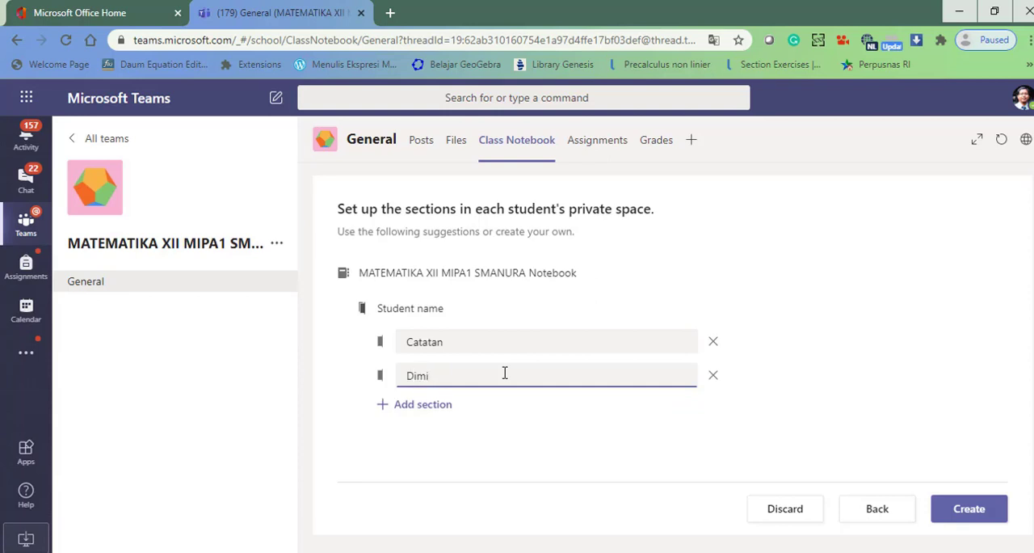
key(BackSpace)
key(BackSpace)
text(Geometru)
key(BackSpace)
text(i Dimensi Bidang)
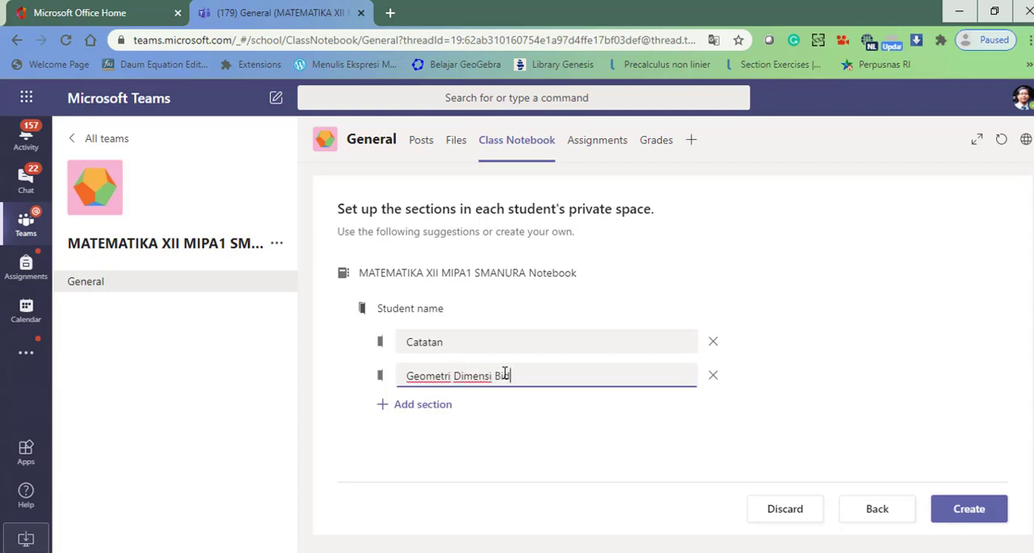
- Add a third student section named "Geometri Dimensi Ruang"
click(423, 404)
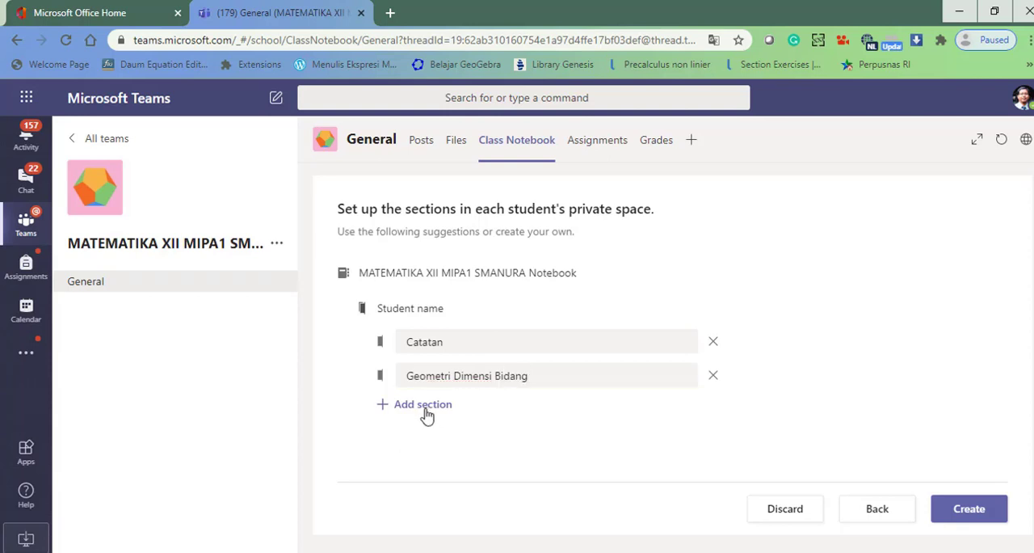
text(Geo)
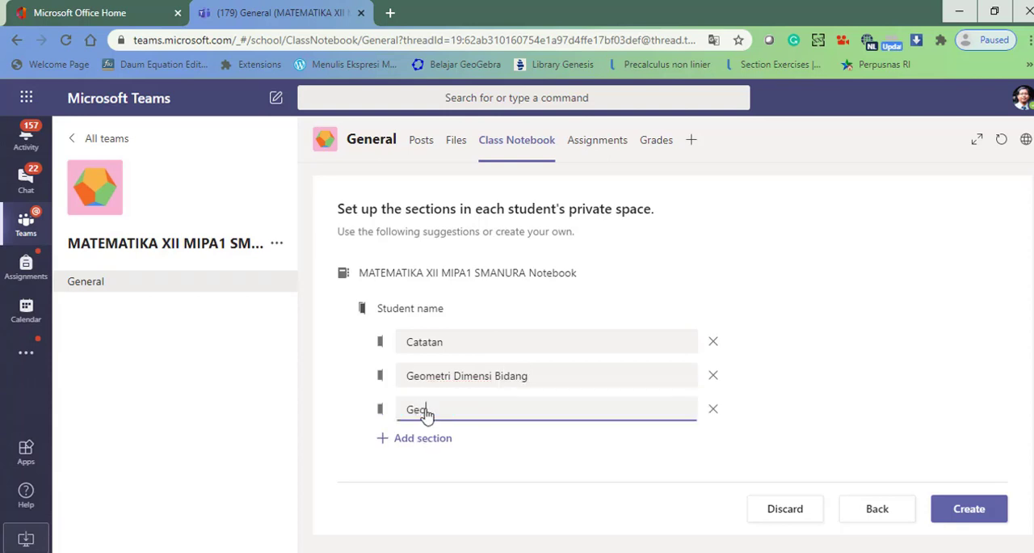
text(metri Dimensu)
text( Ruang)
- Add a fourth student section named "Statistika Matematika"
click(415, 446)
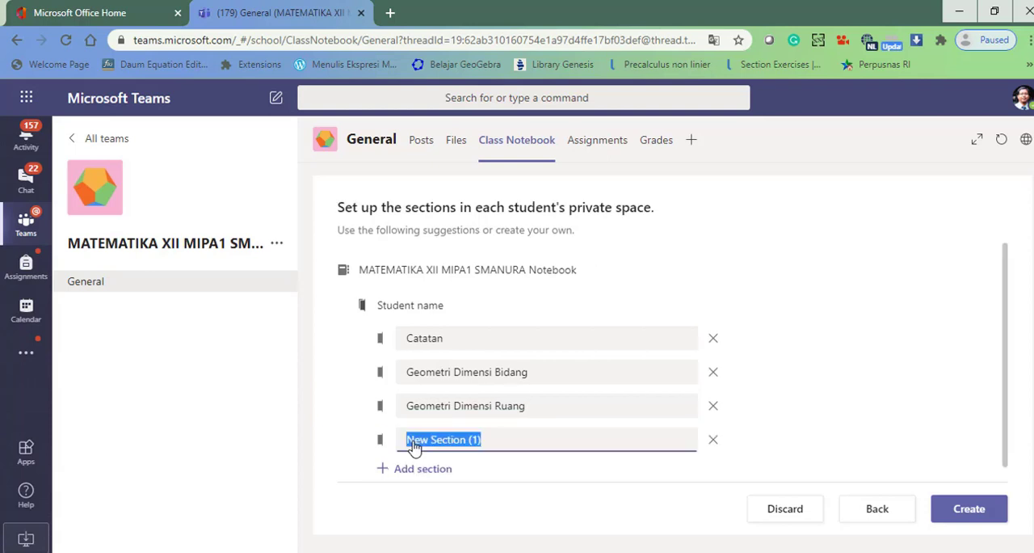
text(Status)
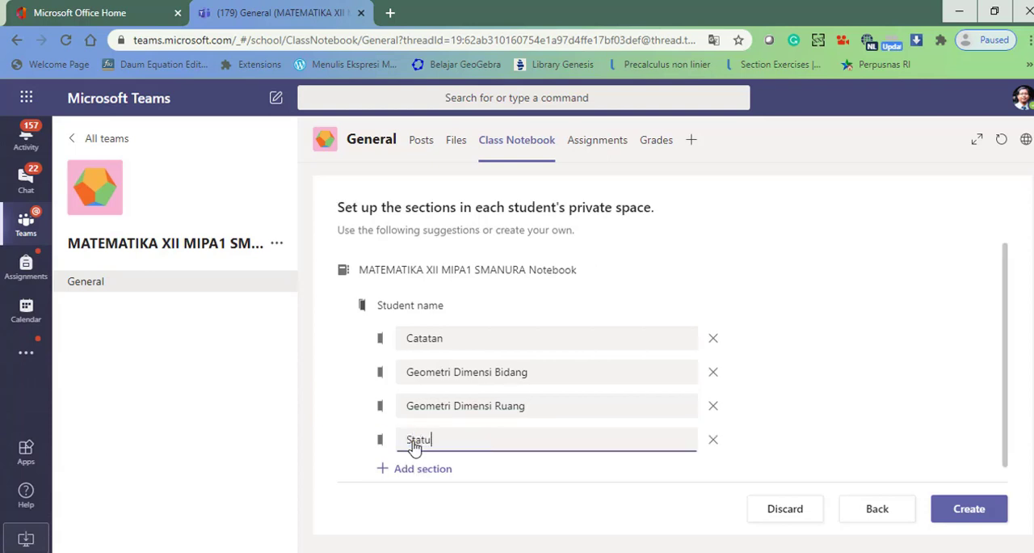
text(istika Matematika)
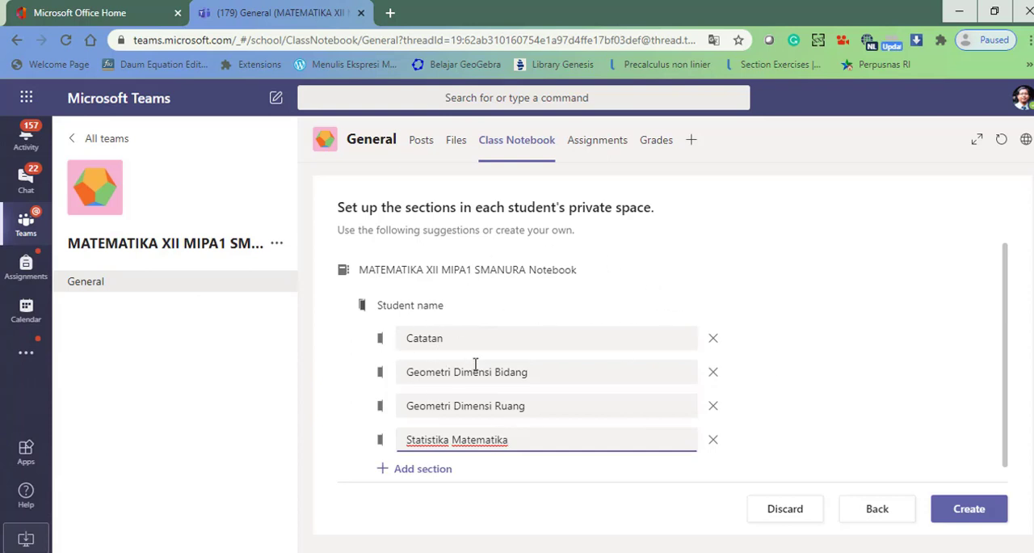
- Rename the Catatan section as "Catatan Matematika Kelas XII Semester V" and create the class notebook
click(481, 339)
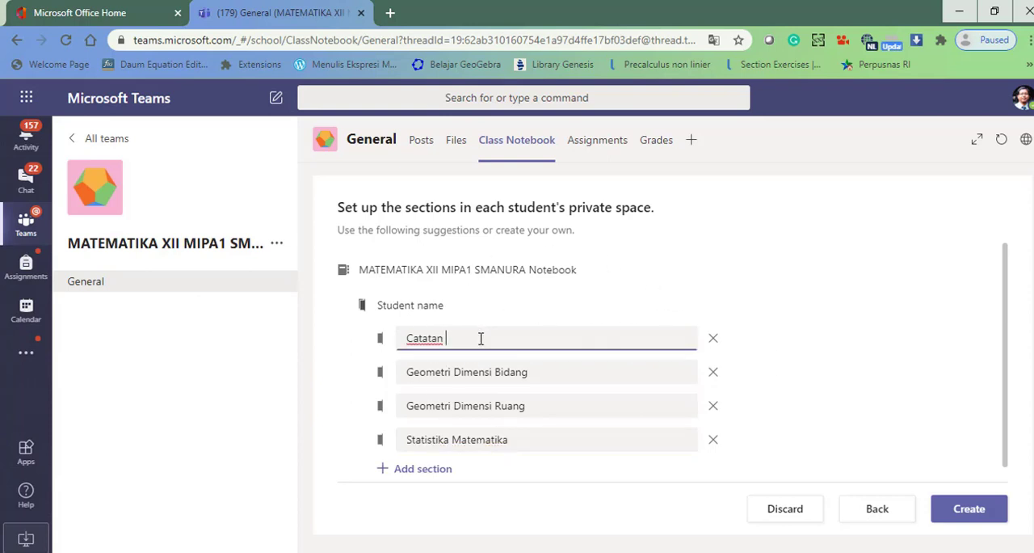
text(Matematika Kelas XII Seme)
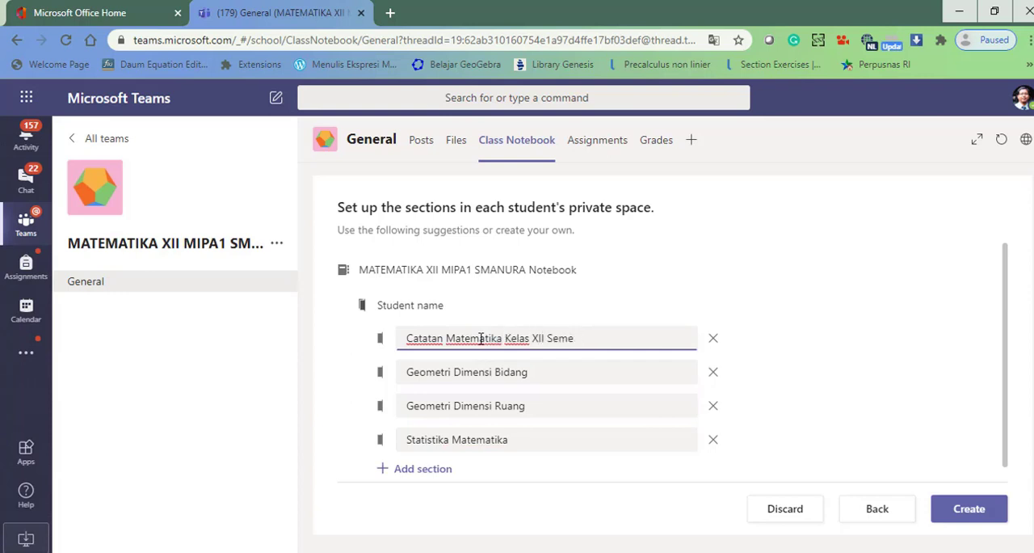
text(tster V)
click(965, 515)
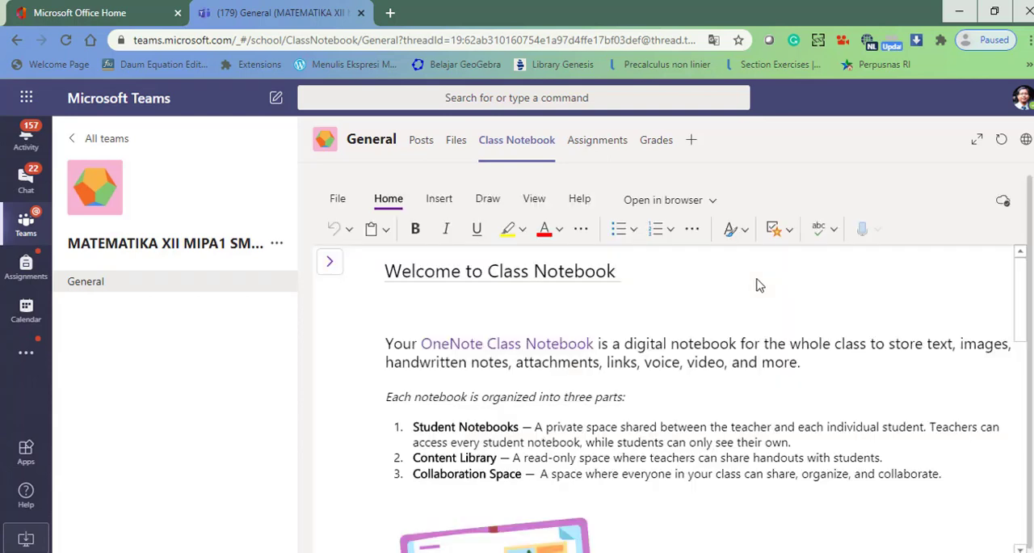
- Show the notebook's navigation and examine the sections inside the first two students' private notebooks
click(330, 266)
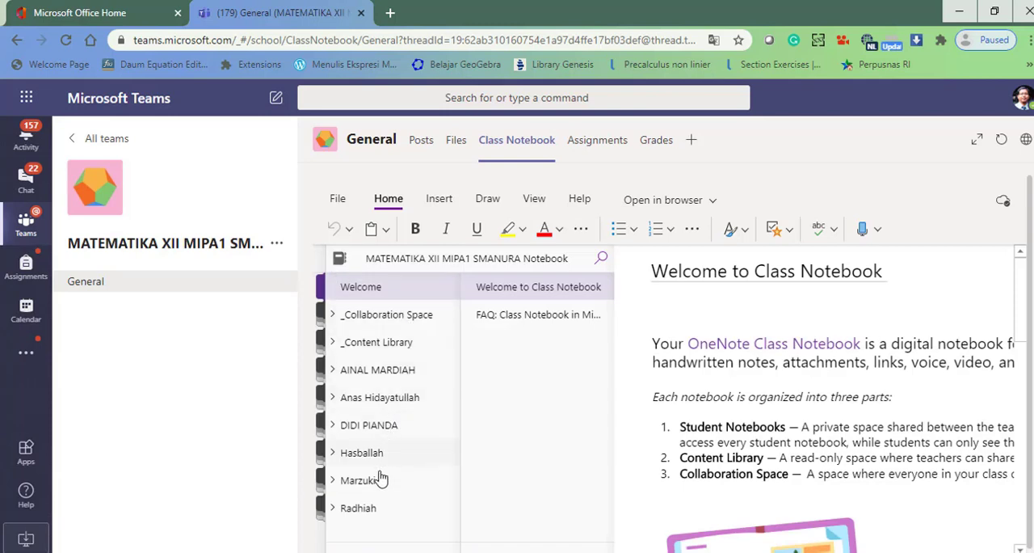
click(377, 373)
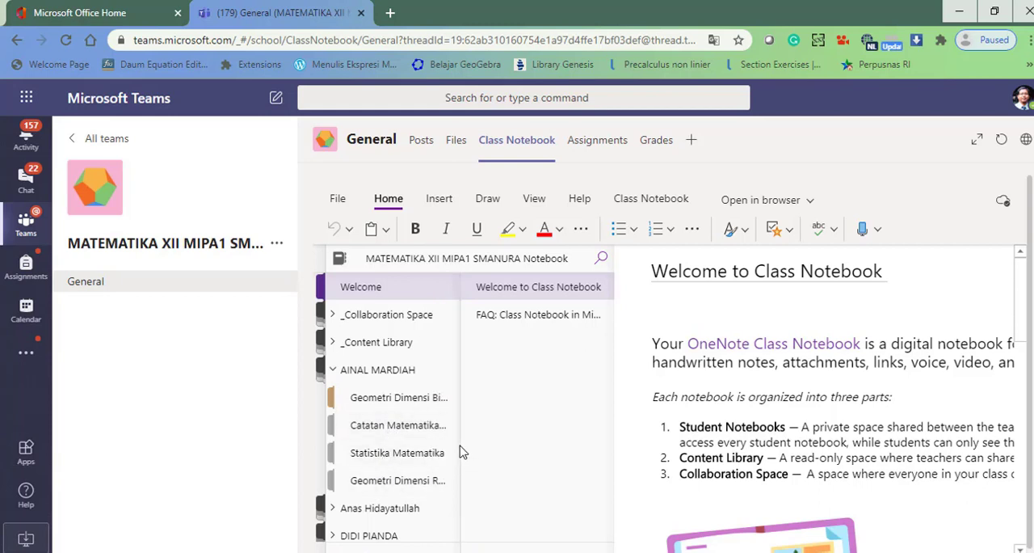
scroll(457, 459, down, 2)
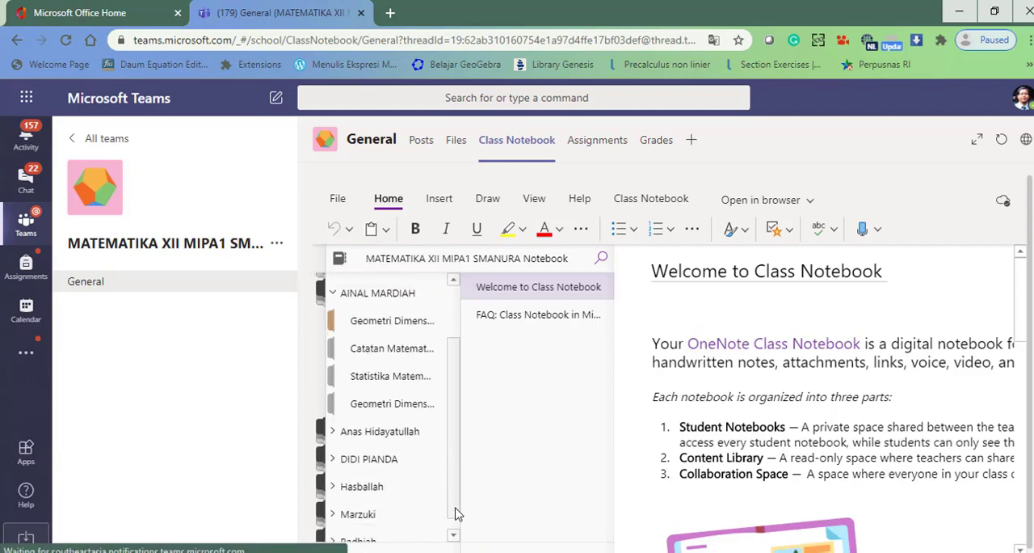
click(386, 422)
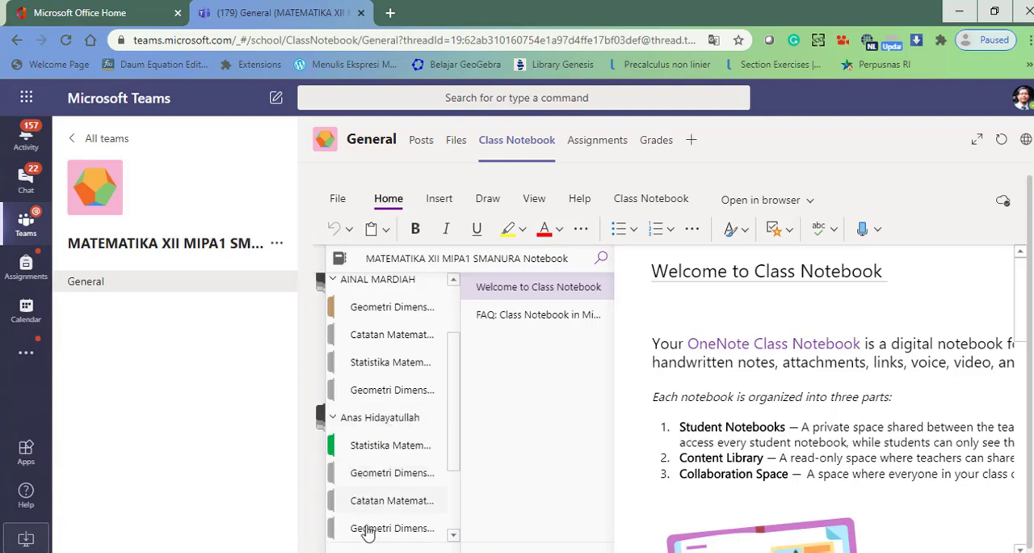
drag(454, 459, 454, 438)
drag(454, 438, 454, 417)
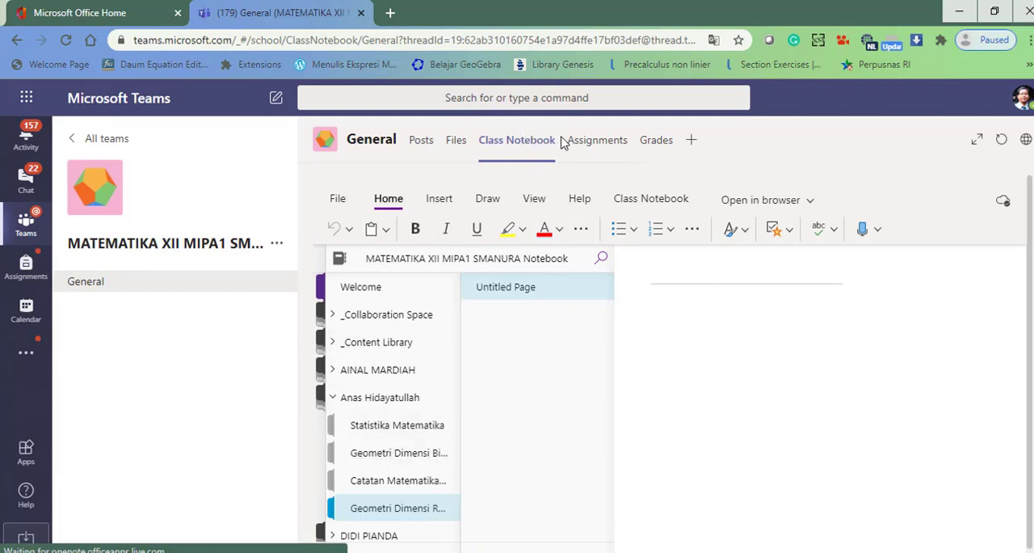
- Create a new assignment for the class with the title "Geometri Dimensi Tiga"
click(585, 143)
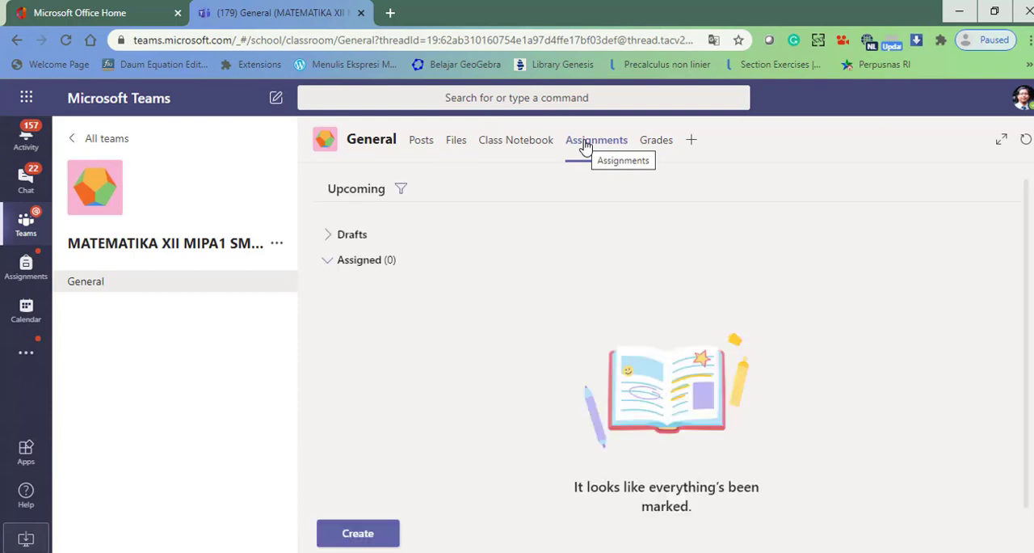
click(358, 535)
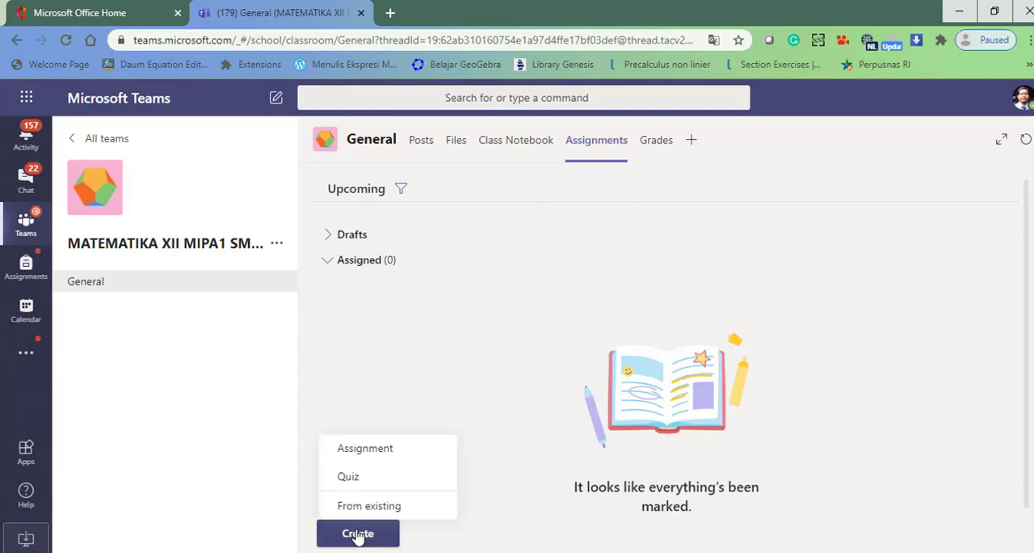
click(381, 457)
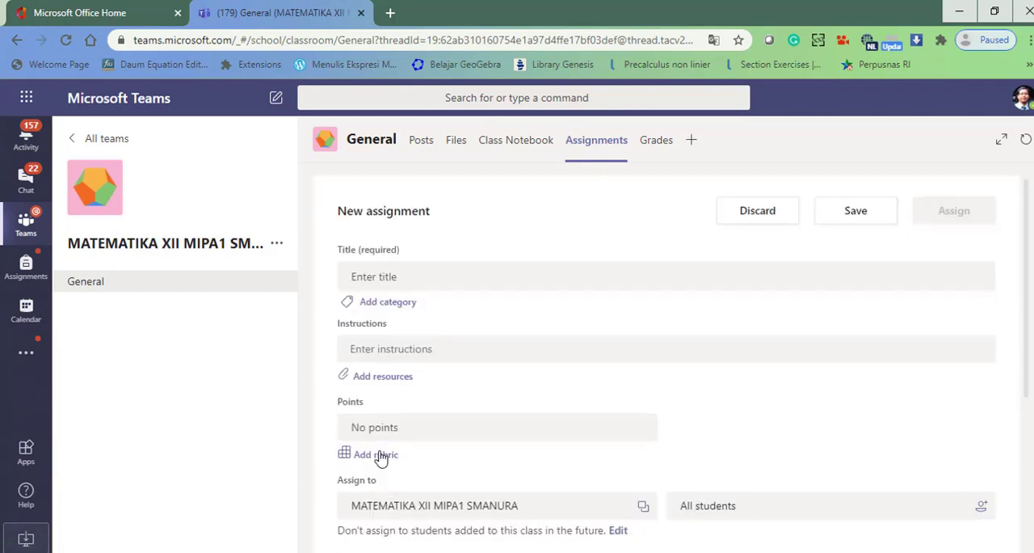
click(438, 278)
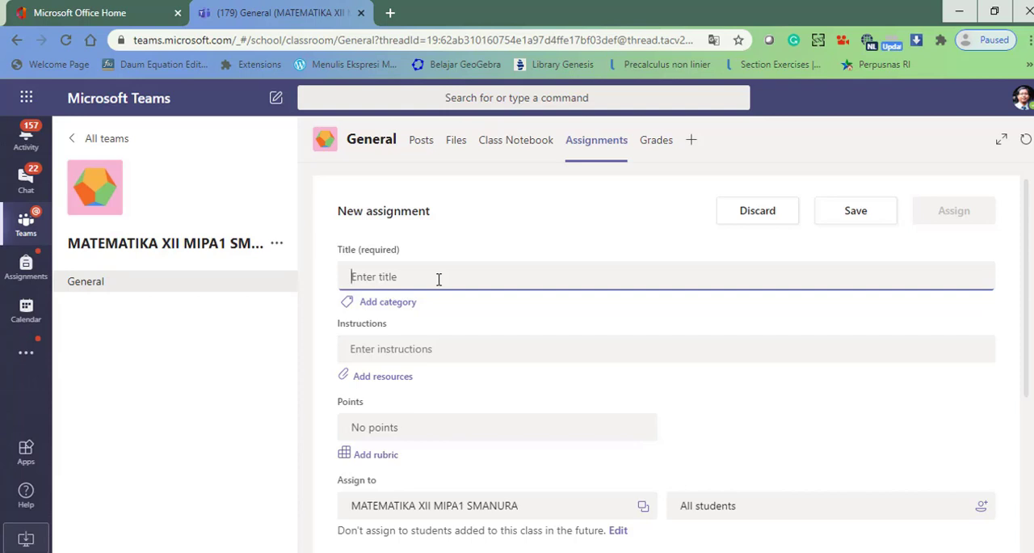
text(Geometr)
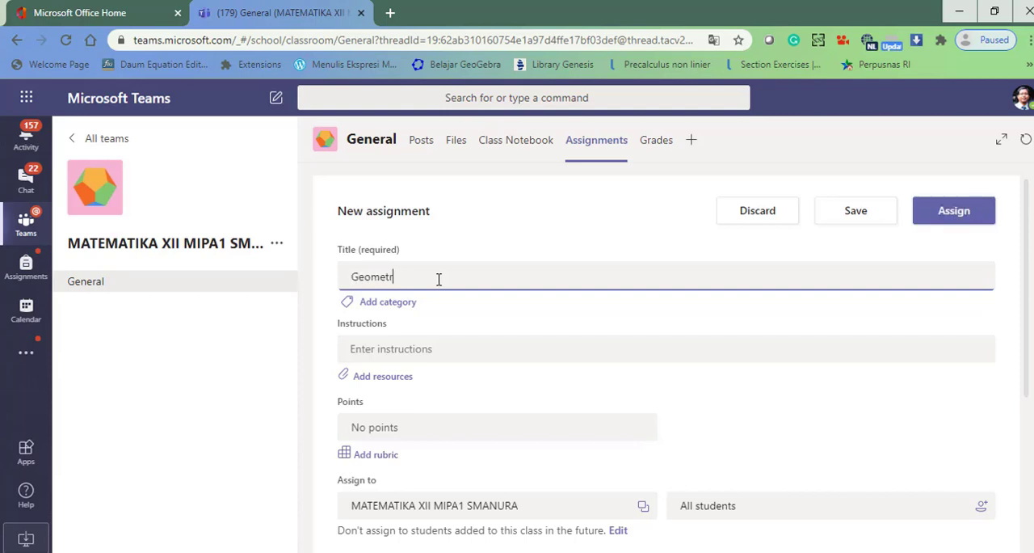
text(i Dem)
text(imensi Ti)
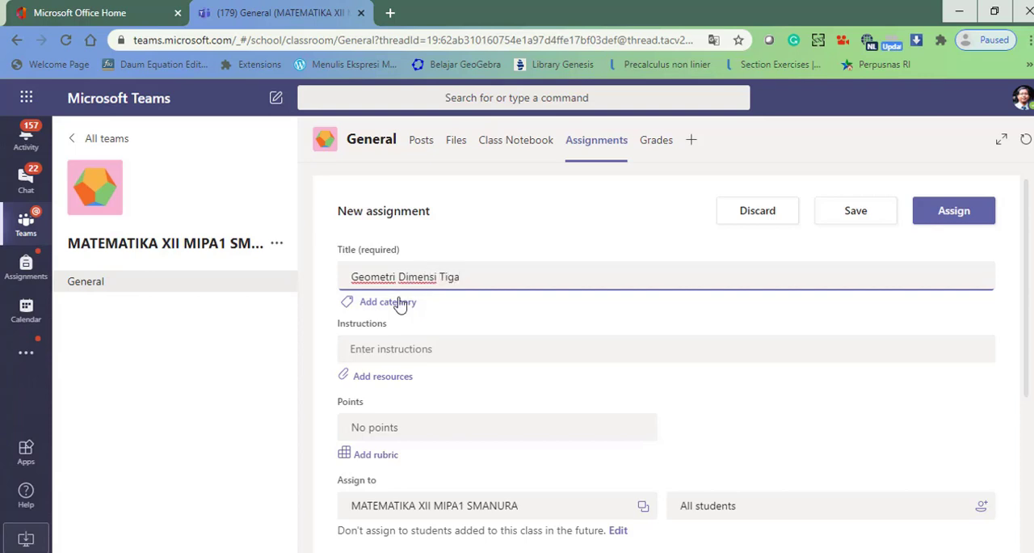
- Enter the assignment instructions "Silahkan sematkan link sway berisi resume geometri dimensi tiga"
click(391, 354)
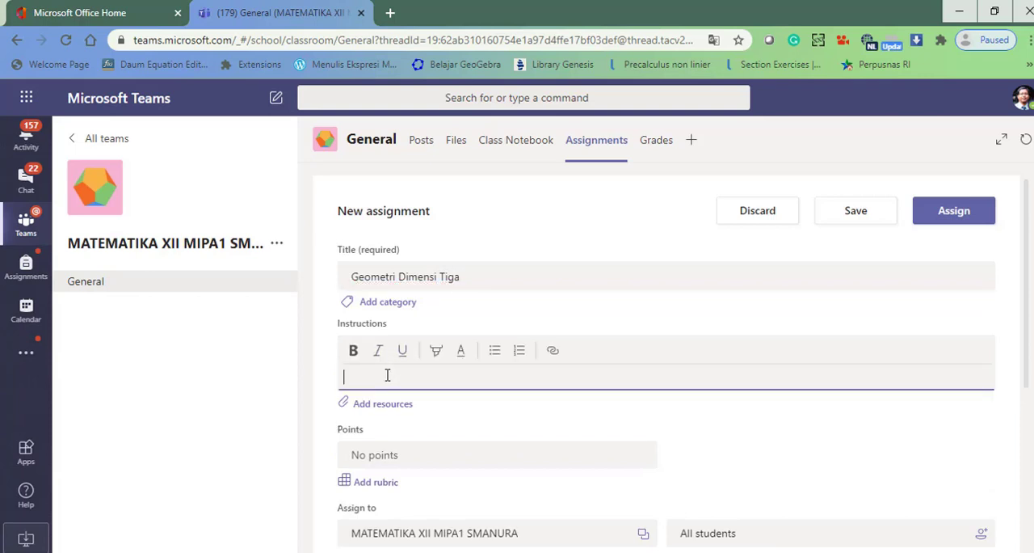
text(Silahkan lematkan link)
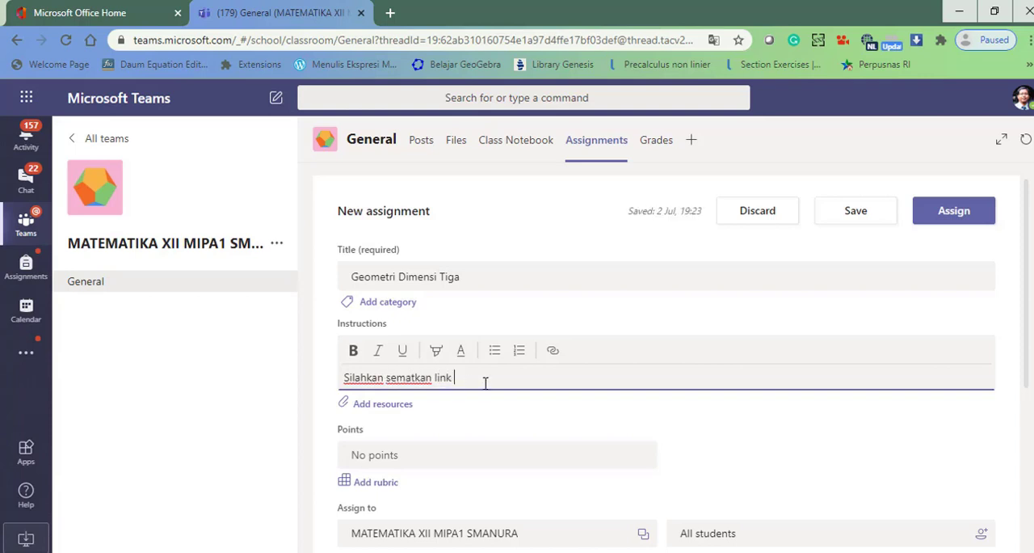
text( sway)
text(berisi resume geometri d)
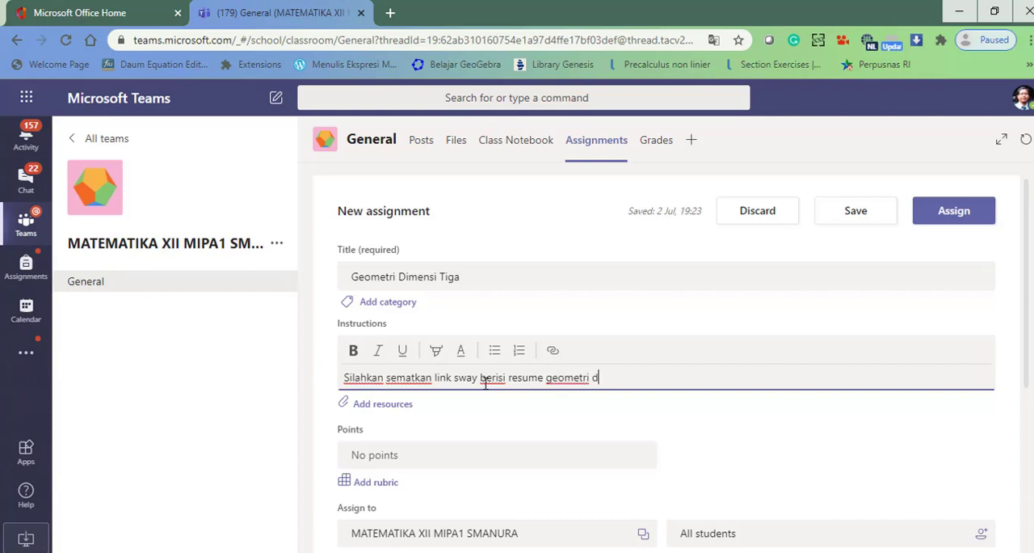
text(ensi tiga)
- Browse the Class Notebook as a resource source for the assignment and open its _Collaboration Space section group
click(378, 413)
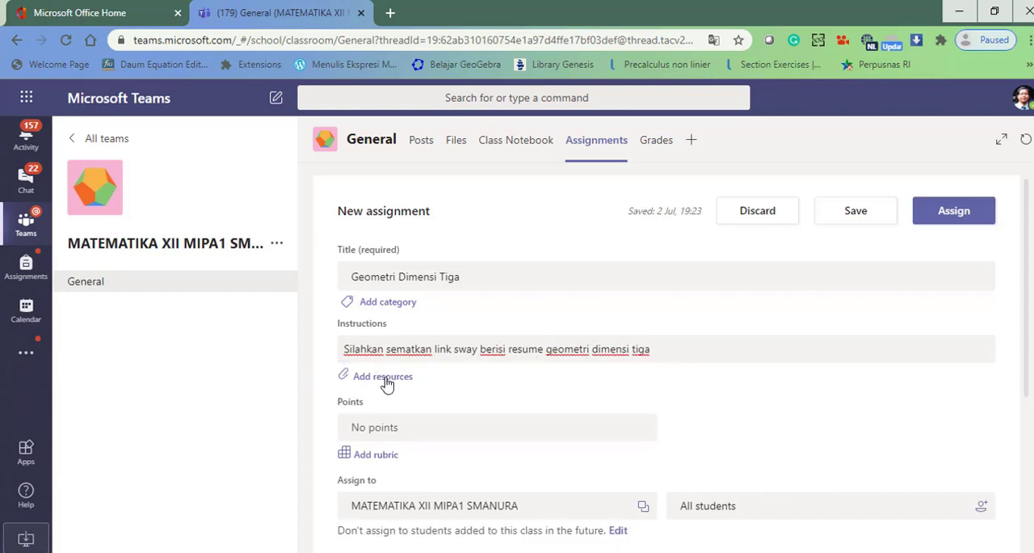
click(383, 377)
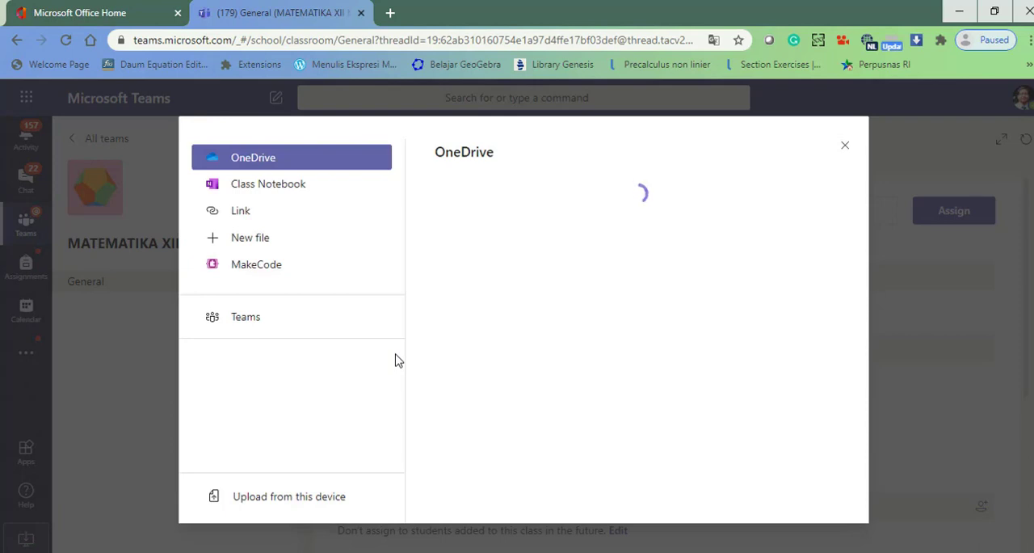
click(286, 186)
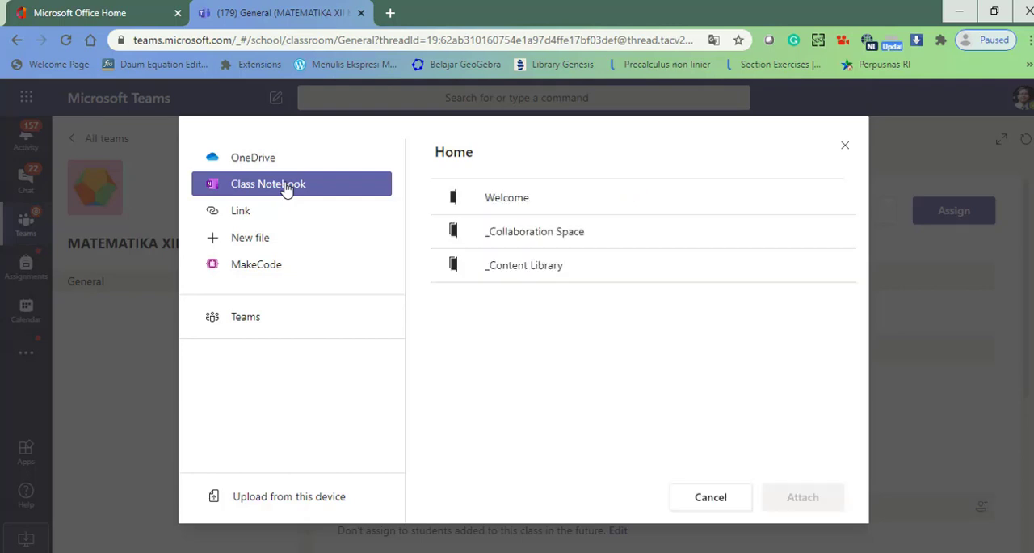
click(517, 200)
click(530, 265)
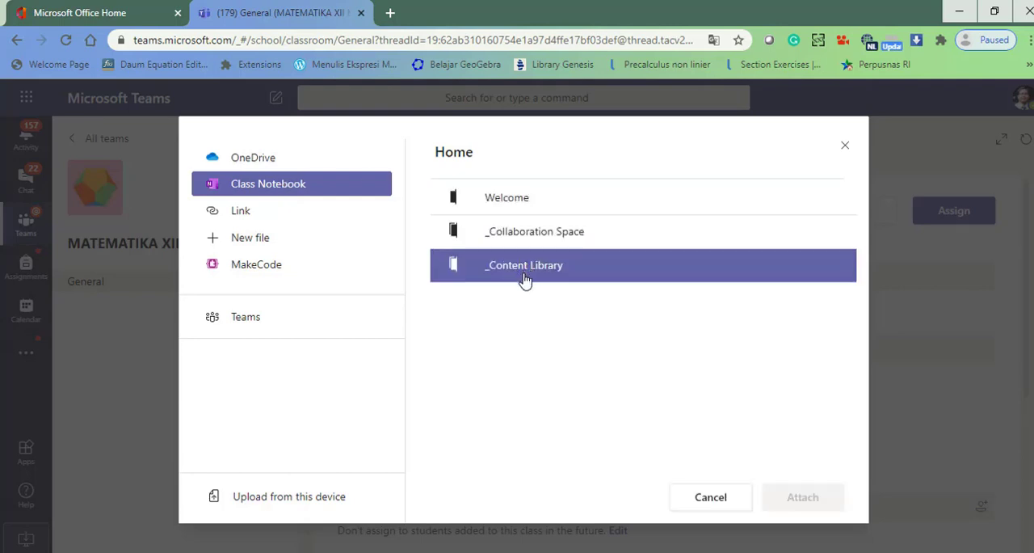
click(533, 236)
click(531, 263)
click(534, 234)
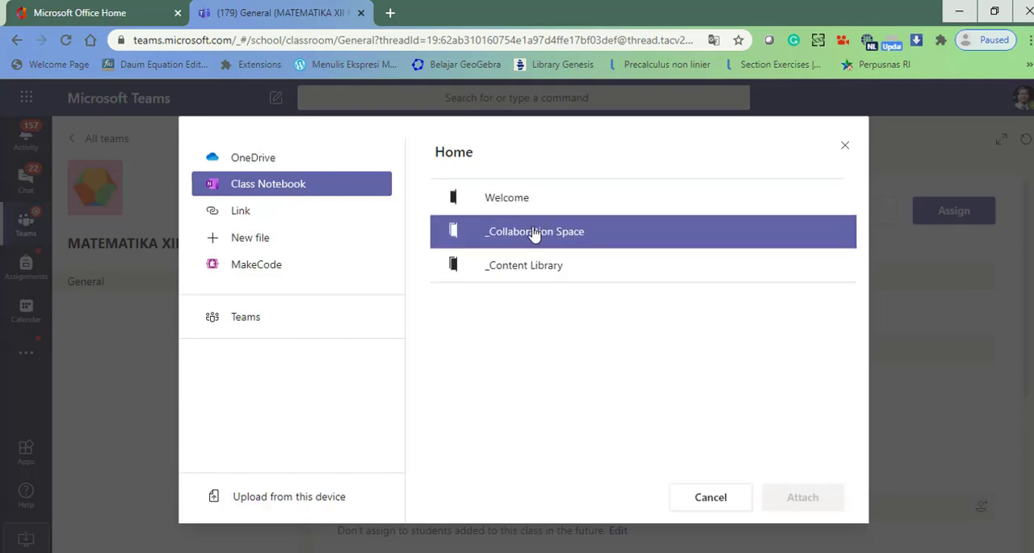
click(515, 202)
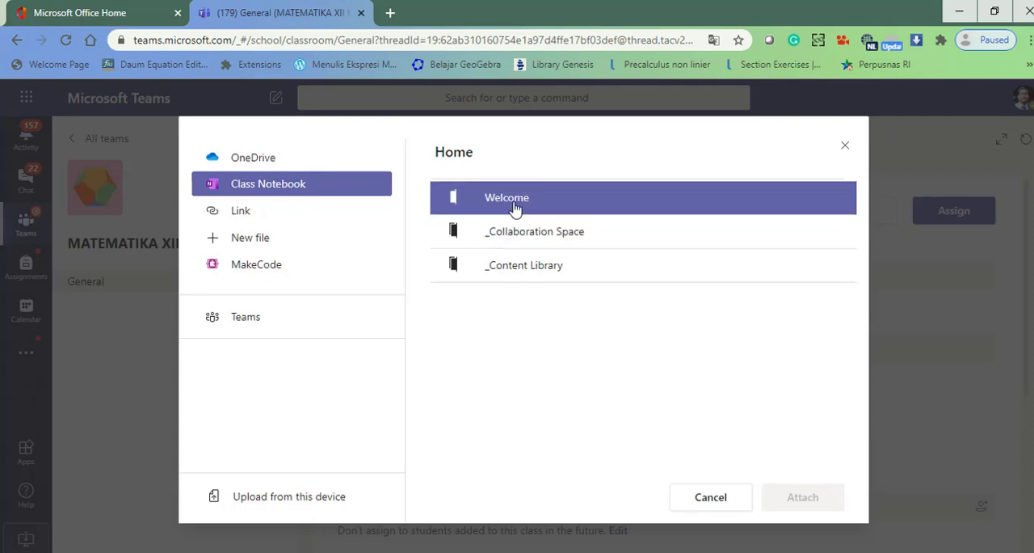
click(508, 234)
double_click(508, 234)
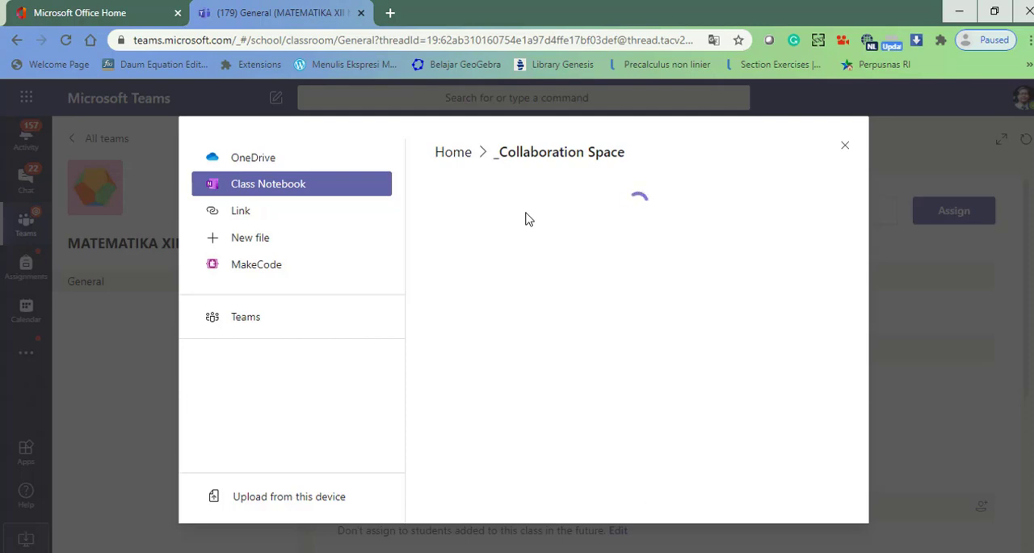
- Attach the page "Getting started with the Collaboration Space" from Using the Collaboration Space, copying it to the Geometri Dimensi Ruang student section
double_click(526, 213)
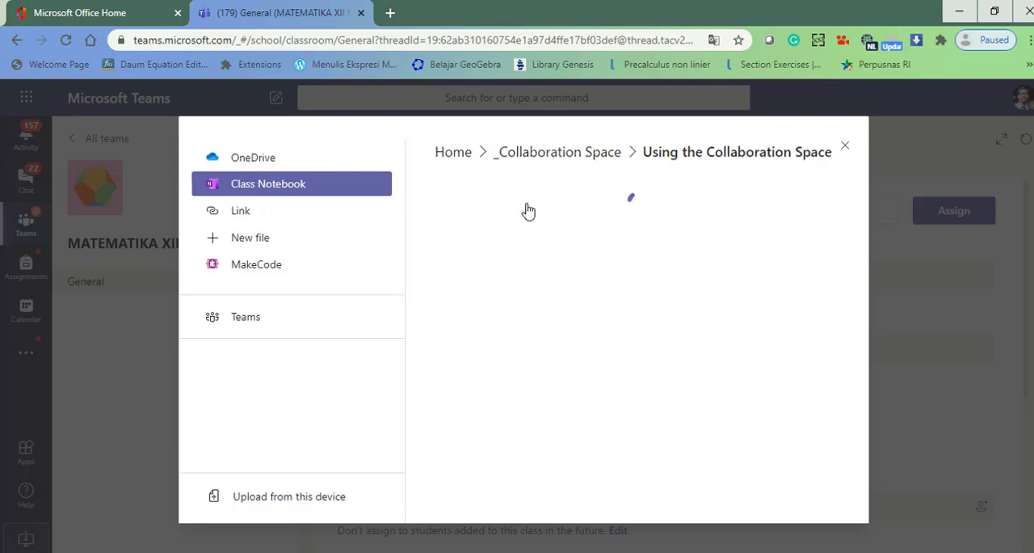
click(527, 209)
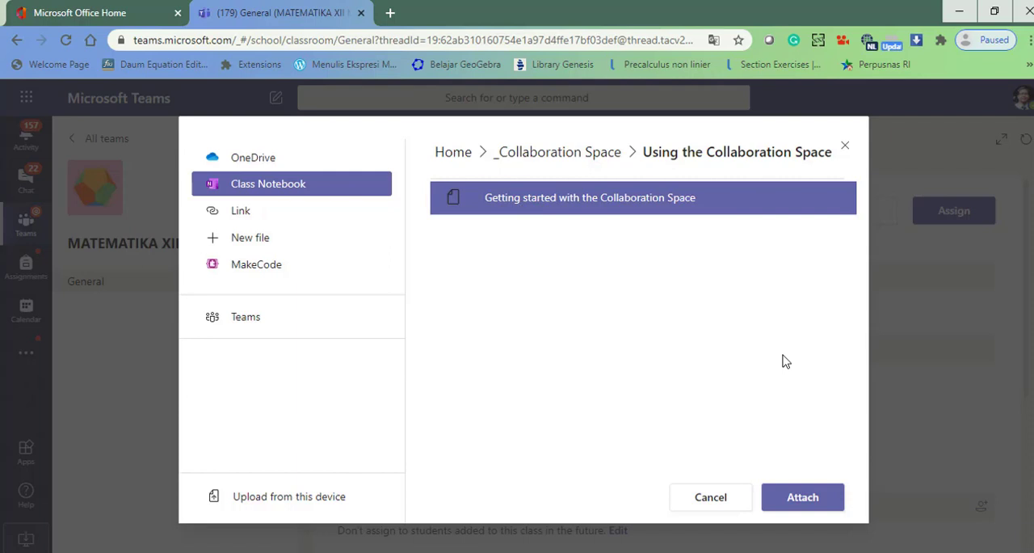
click(802, 497)
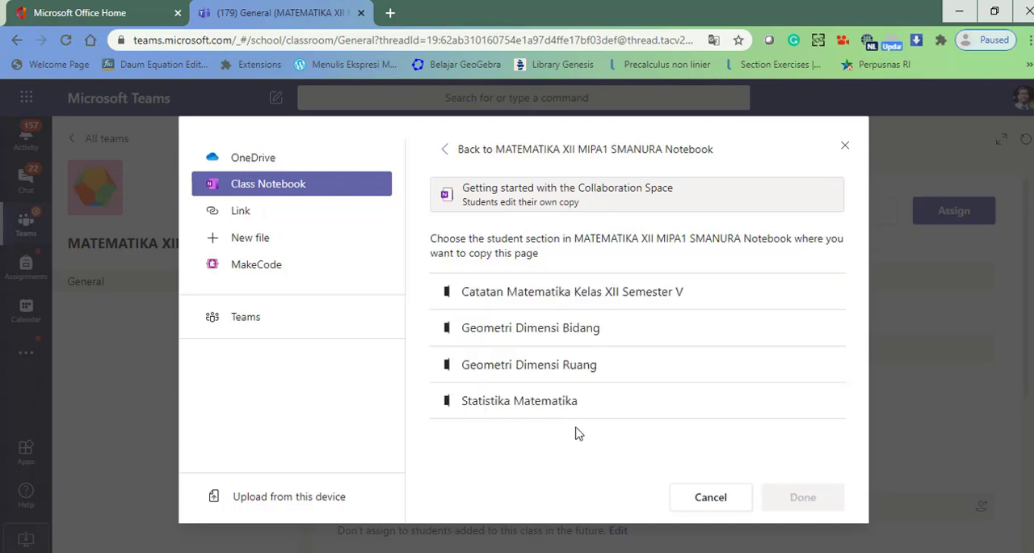
click(523, 370)
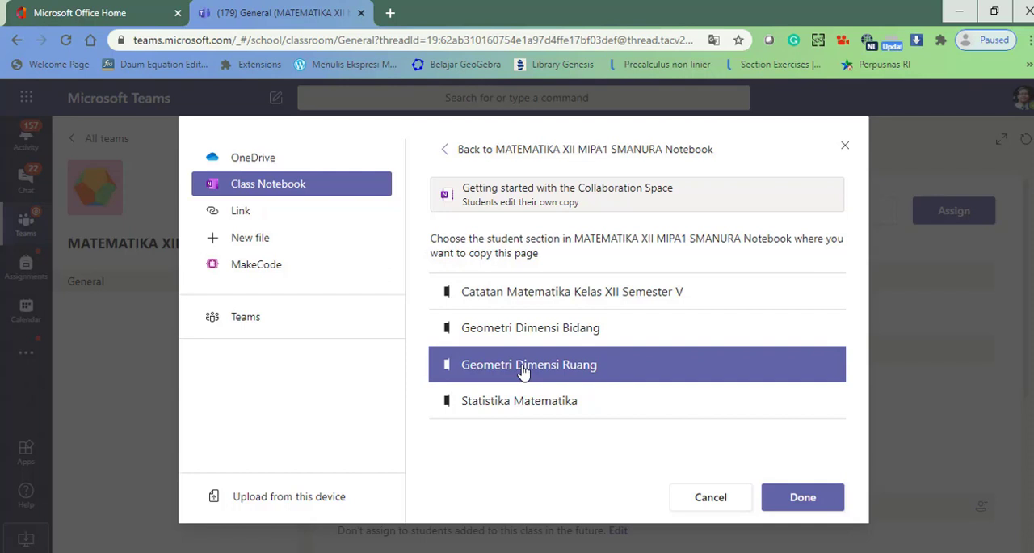
click(811, 498)
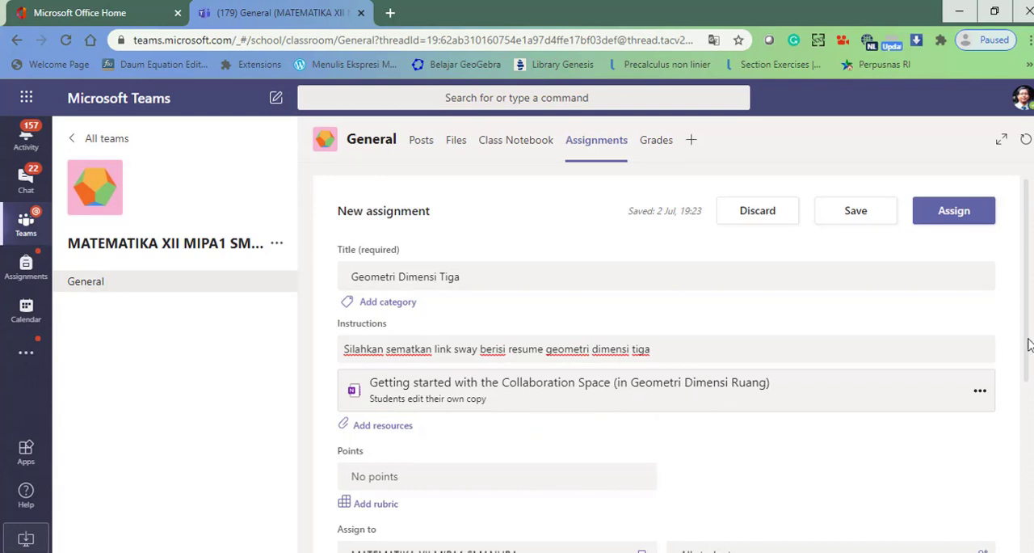
- Set the assignment's points to 100
drag(1023, 349, 1026, 369)
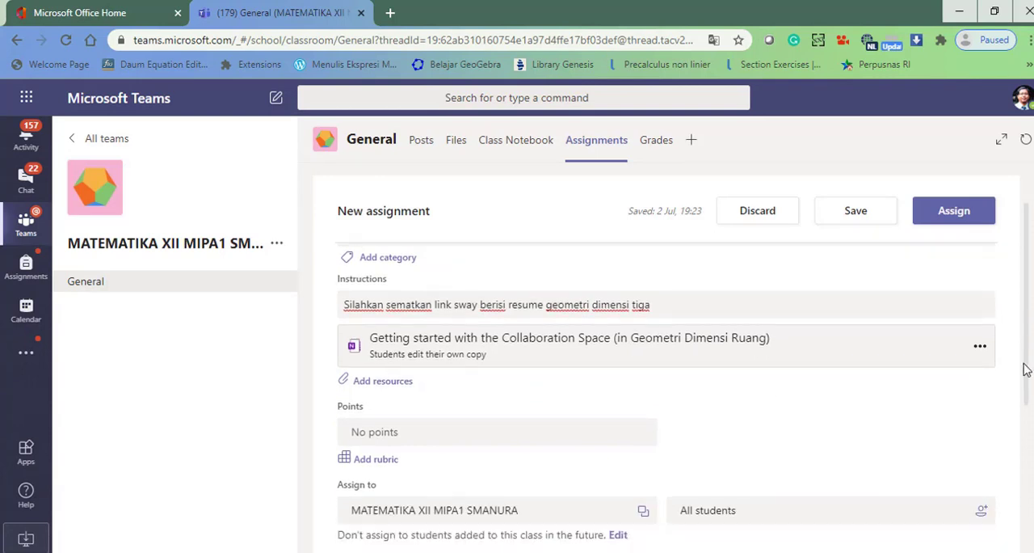
click(465, 434)
text(100)
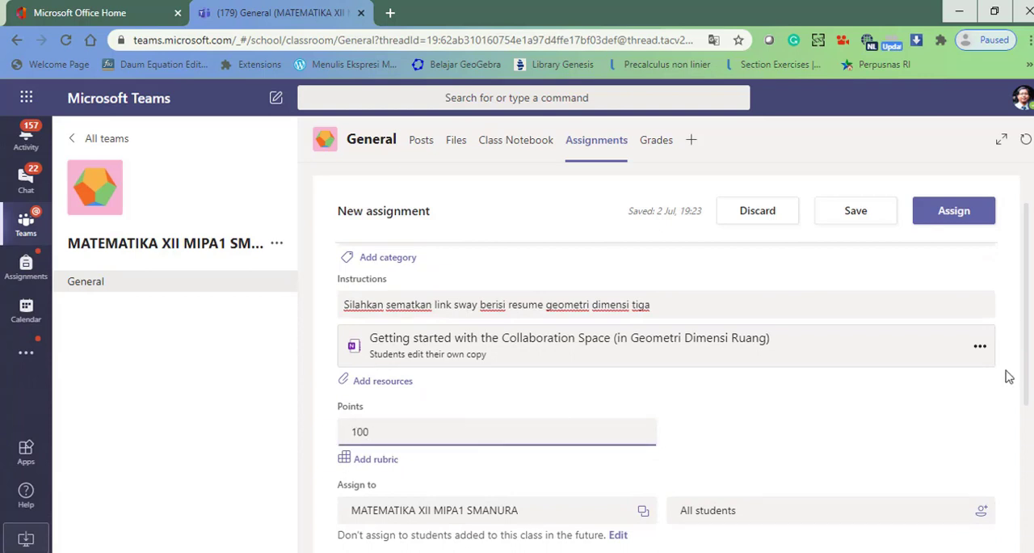
- Set the assignment's due date to Mon, 6 Jul 2020 and assign it to the class
drag(1026, 363, 1028, 422)
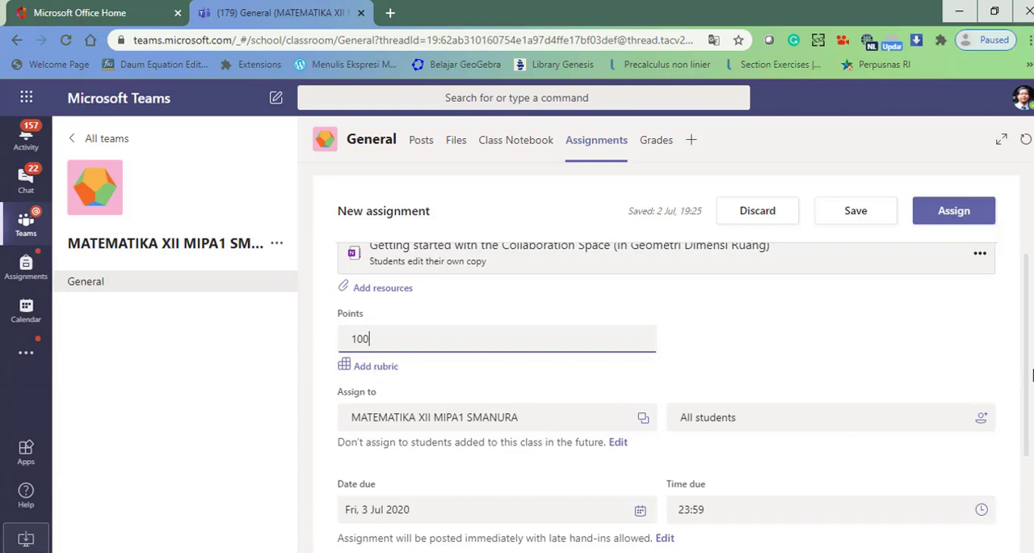
scroll(1026, 377, down, 2)
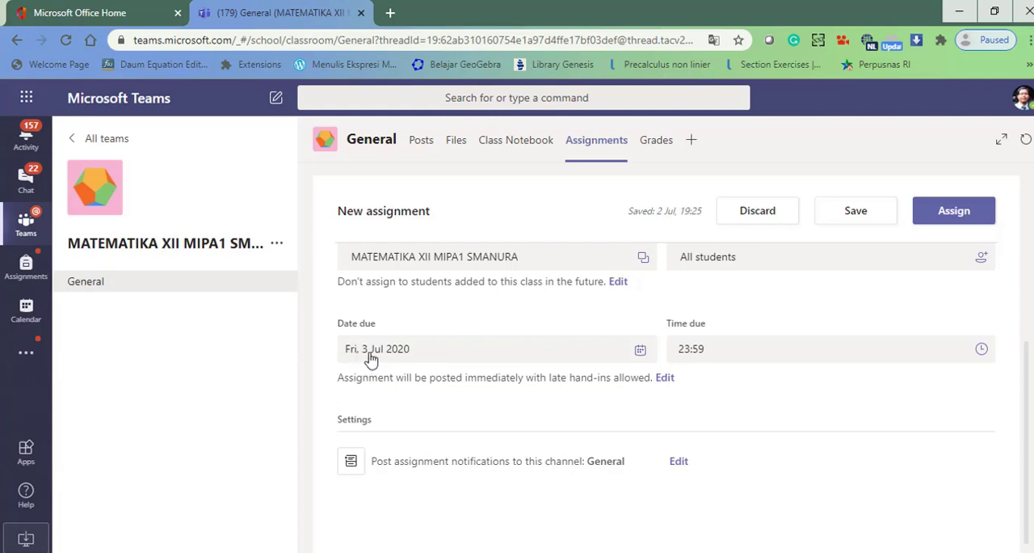
click(640, 356)
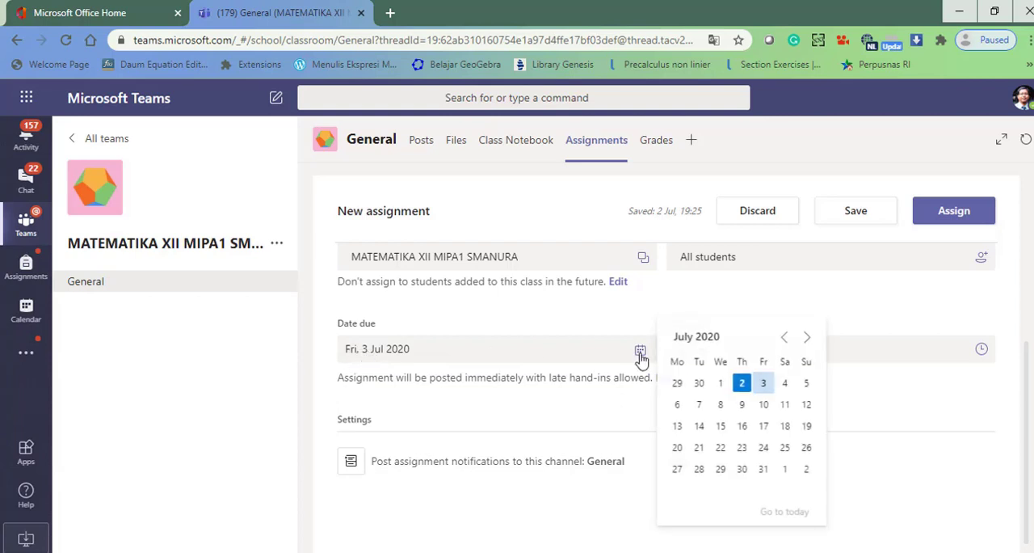
click(680, 407)
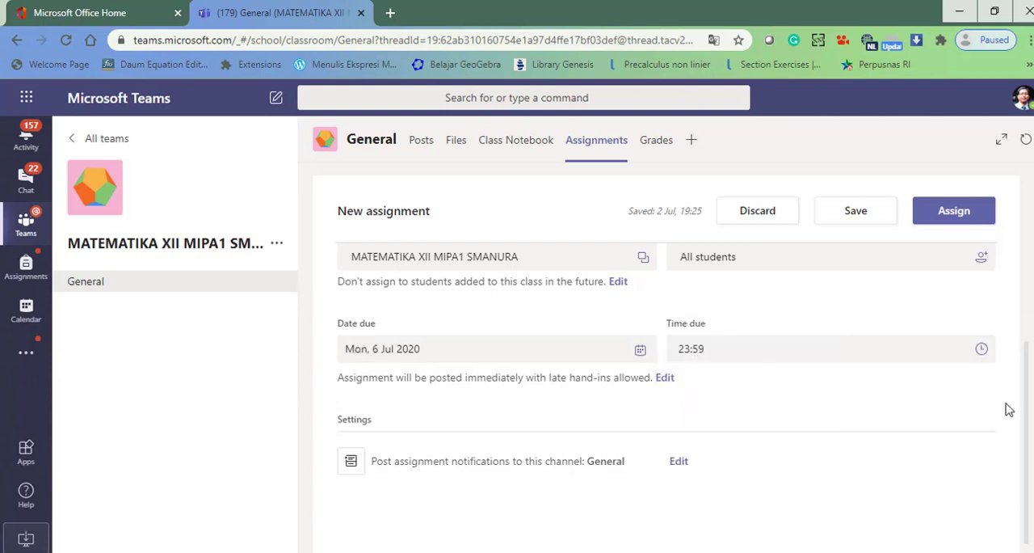
scroll(1026, 420, down, 1)
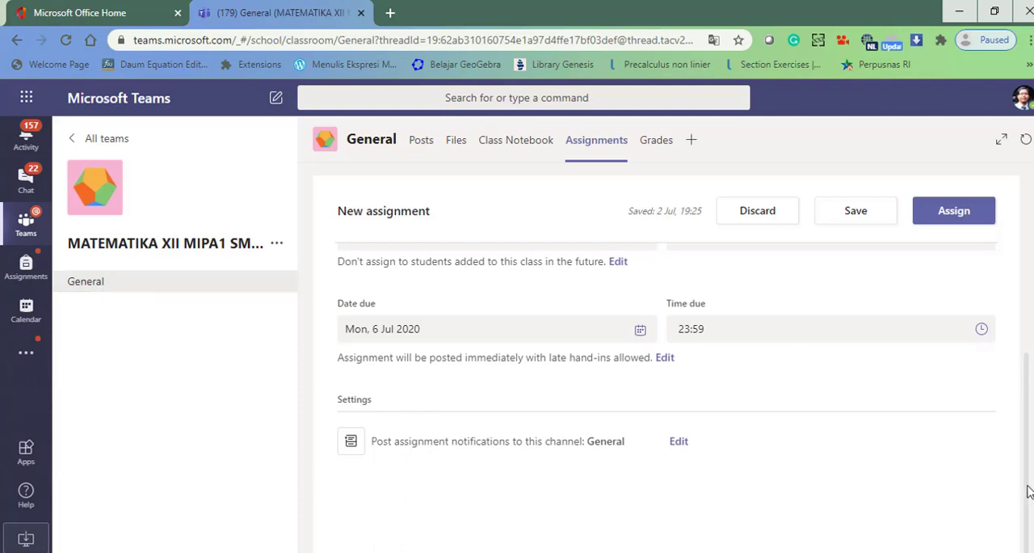
click(947, 217)
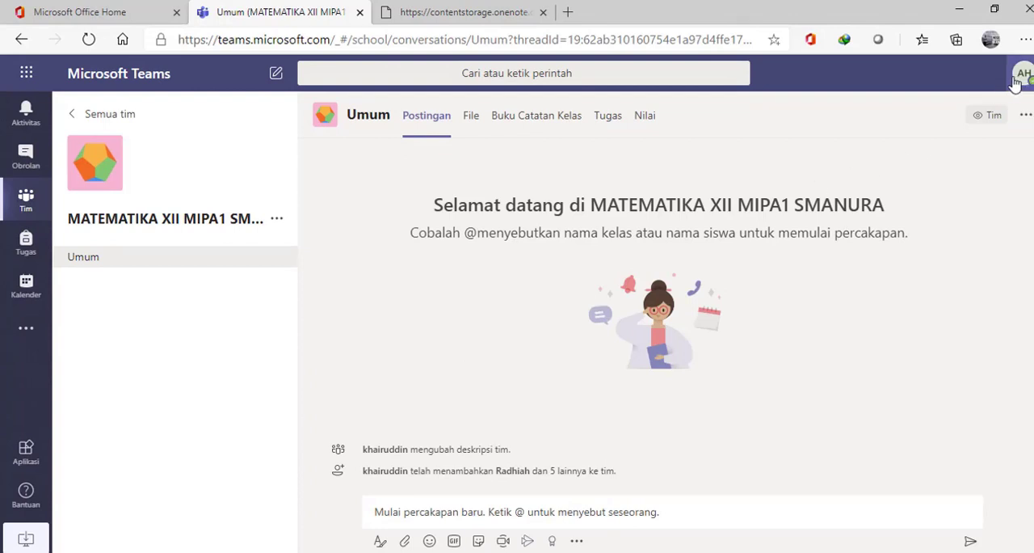
- Refresh the student's Teams session, close the extra OneNote tab, and open the notebook page attached to the Geometri Dimensi Tiga assignment
click(87, 44)
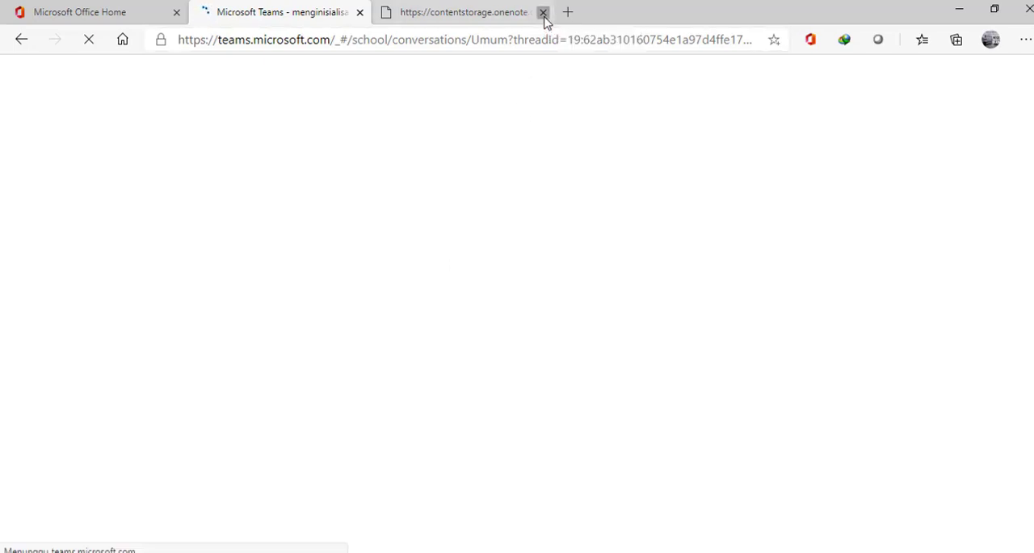
click(544, 13)
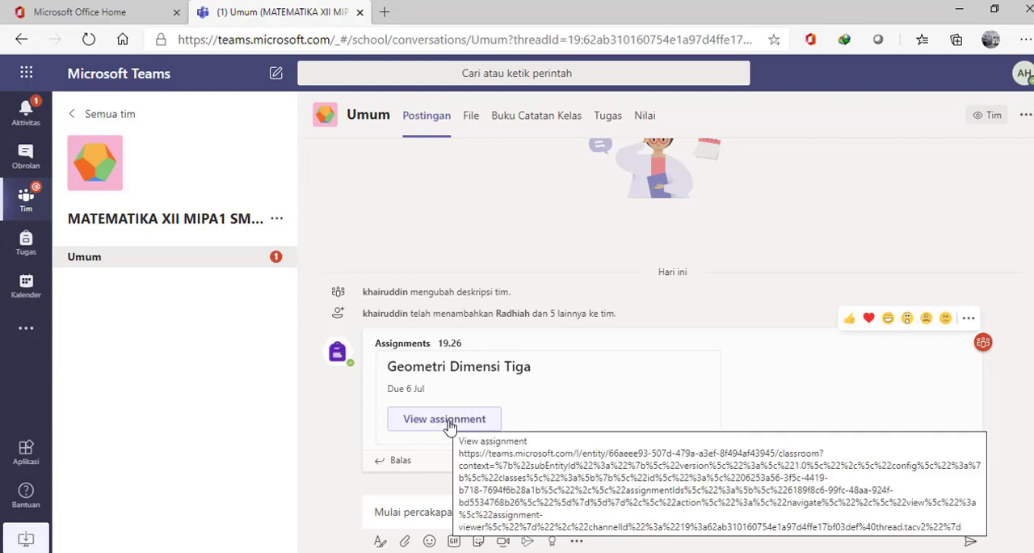
click(607, 122)
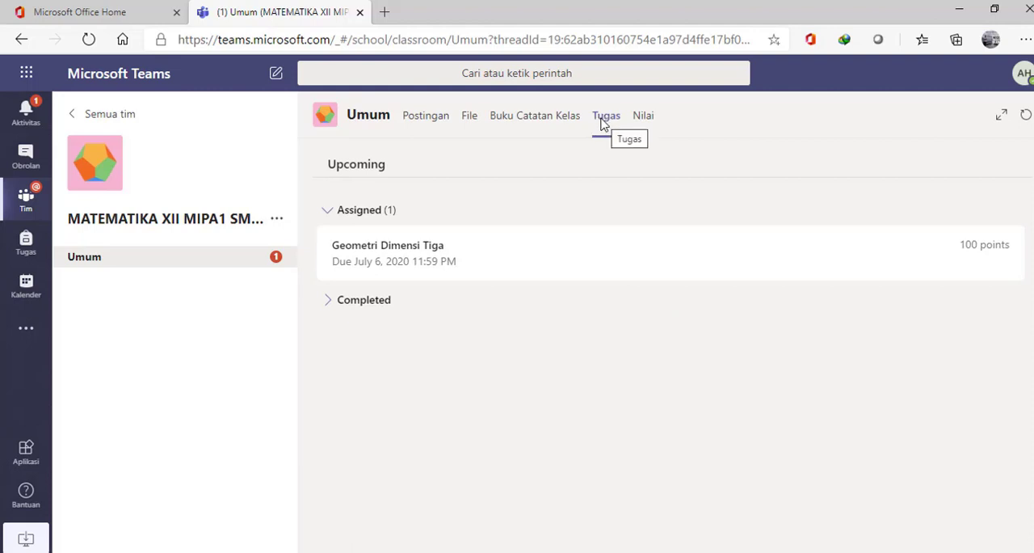
click(379, 264)
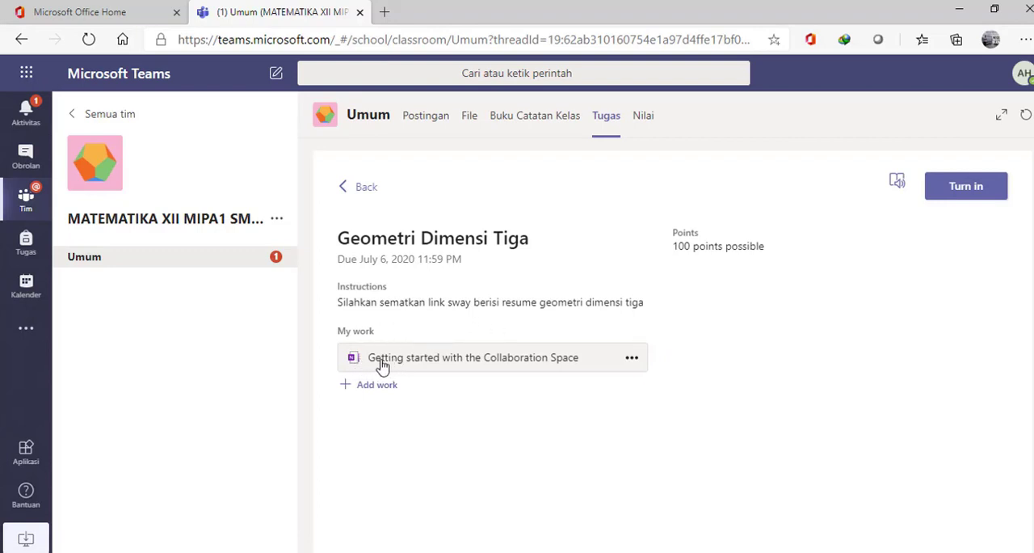
click(463, 366)
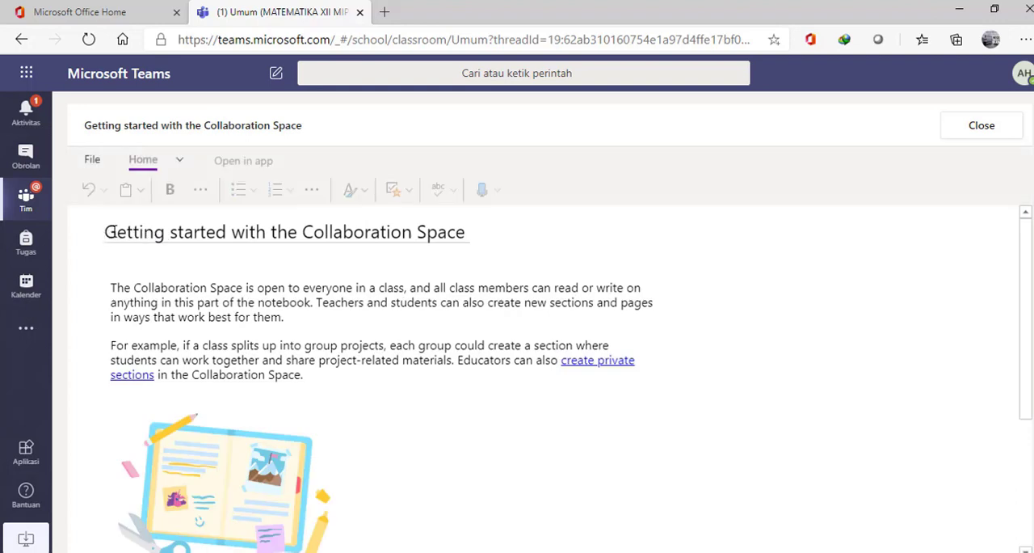
- Replace the notebook page's title with "Tugas Geometri Dimensi Tiga"
drag(105, 232, 491, 231)
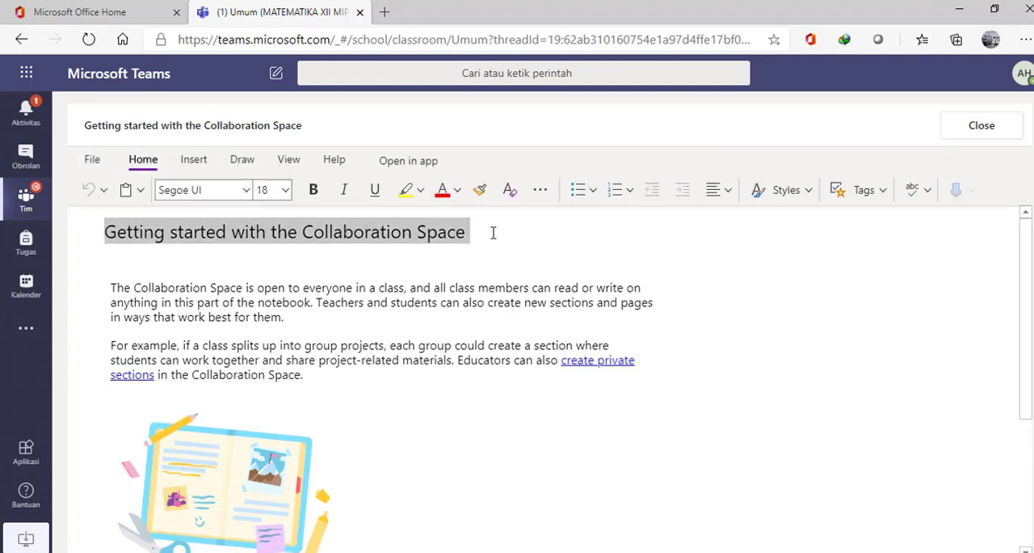
text(Tugas)
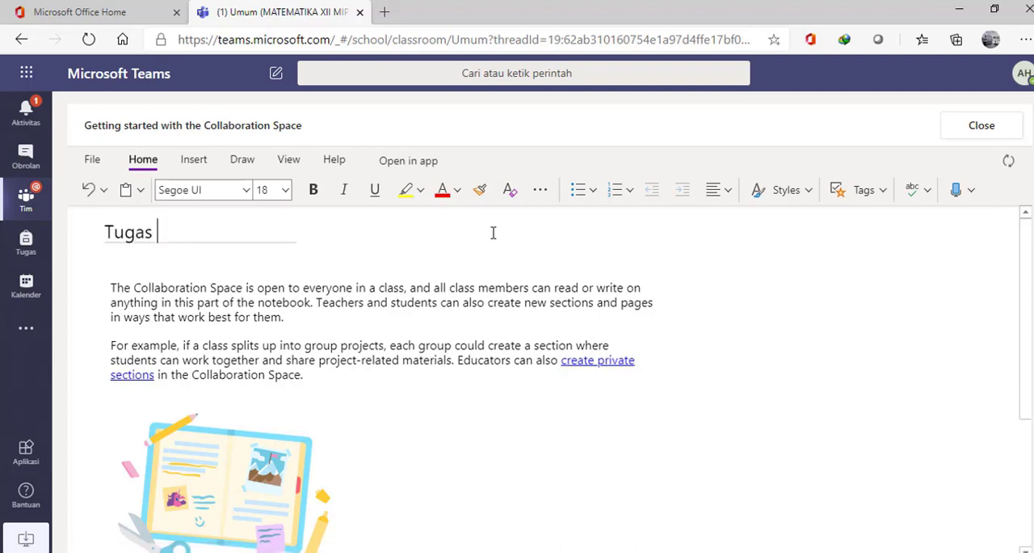
text( Geome)
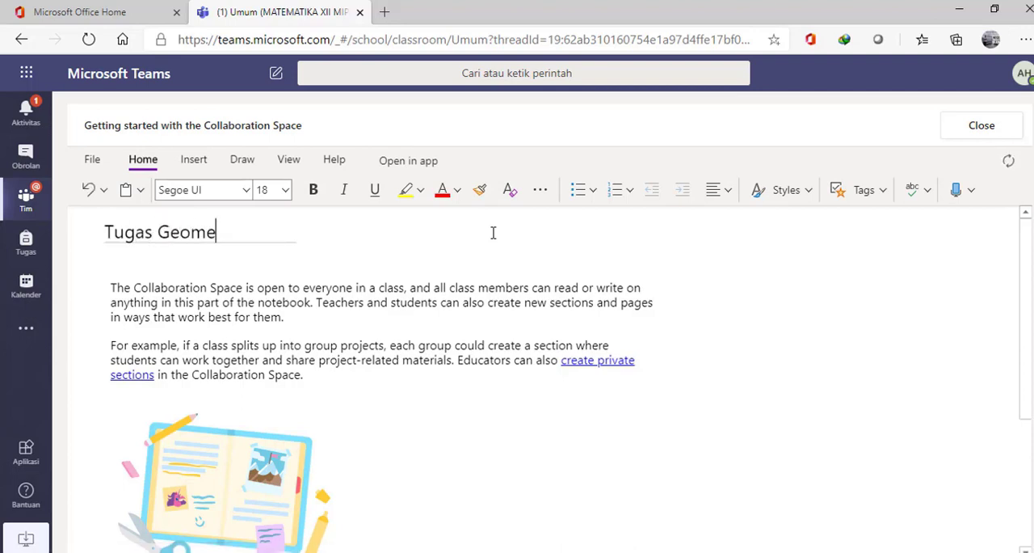
text(tri DImensu)
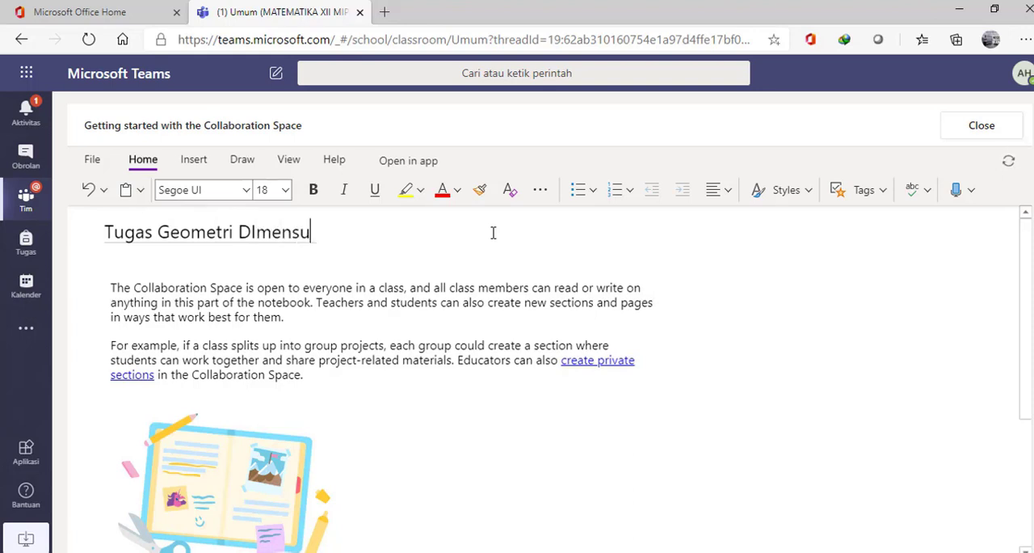
key(BackSpace)
key(BackSpace)
key(BackSpace)
key(BackSpace)
key(BackSpace)
key(BackSpace)
text(imensi Tiga)
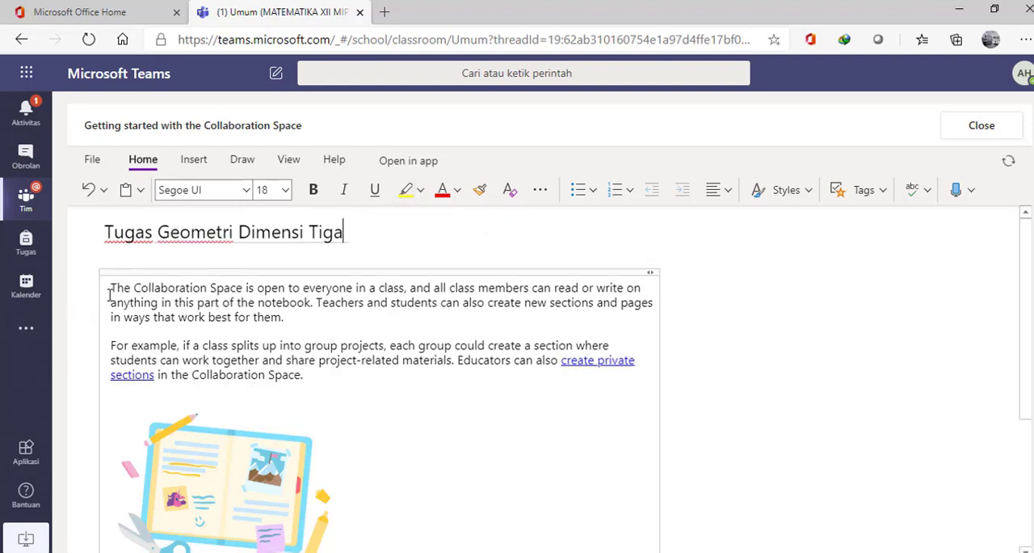
- Replace the page's default body text and picture with "Bapak ini link sway saya" and place the cursor in a new text container below it
drag(193, 316, 319, 378)
key(Delete)
click(319, 376)
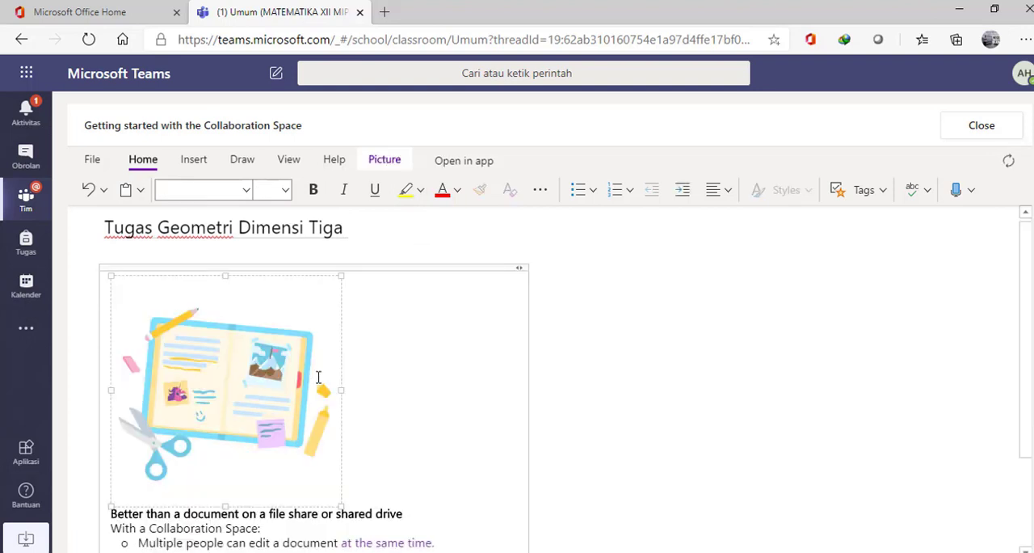
key(Delete)
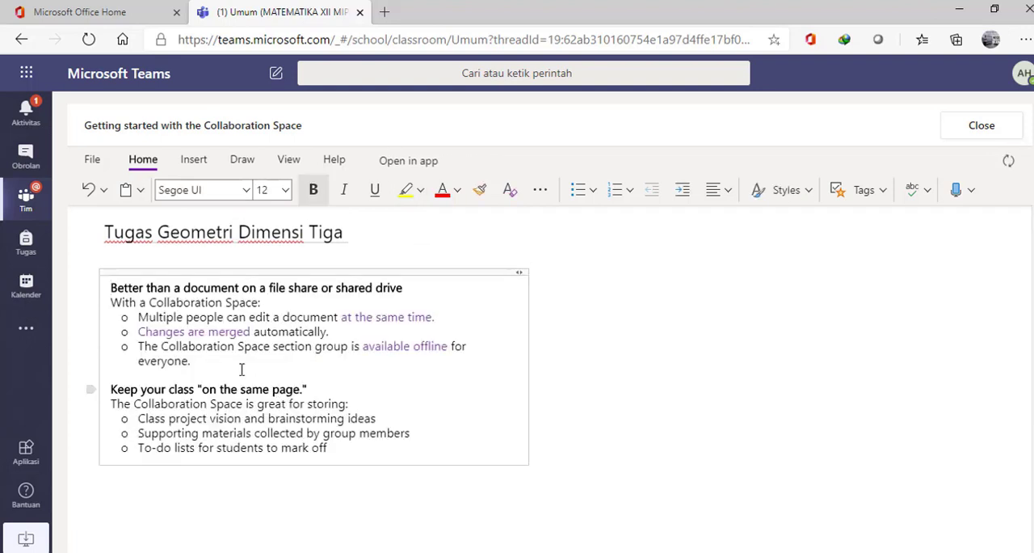
key(ctrl+a)
key(ctrl+a)
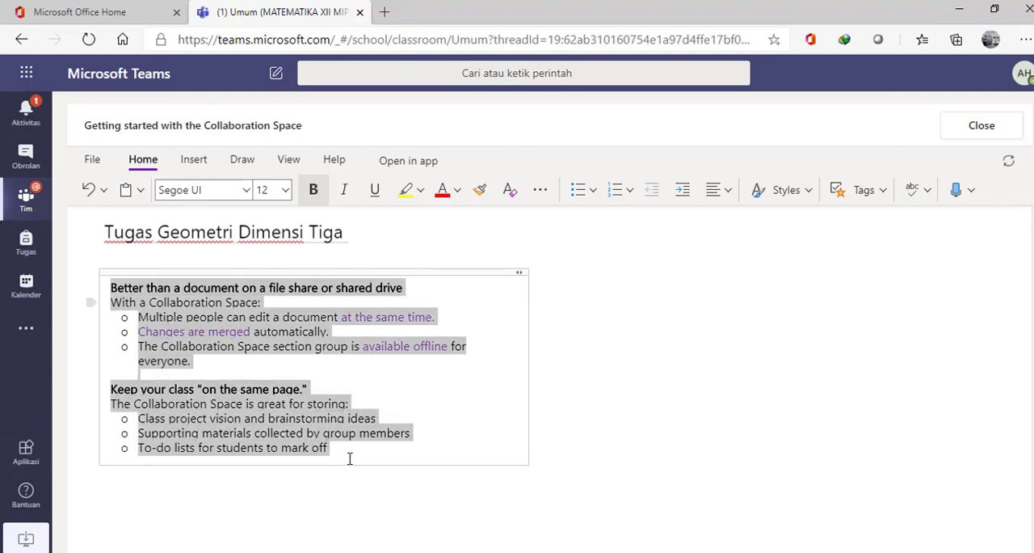
key(Delete)
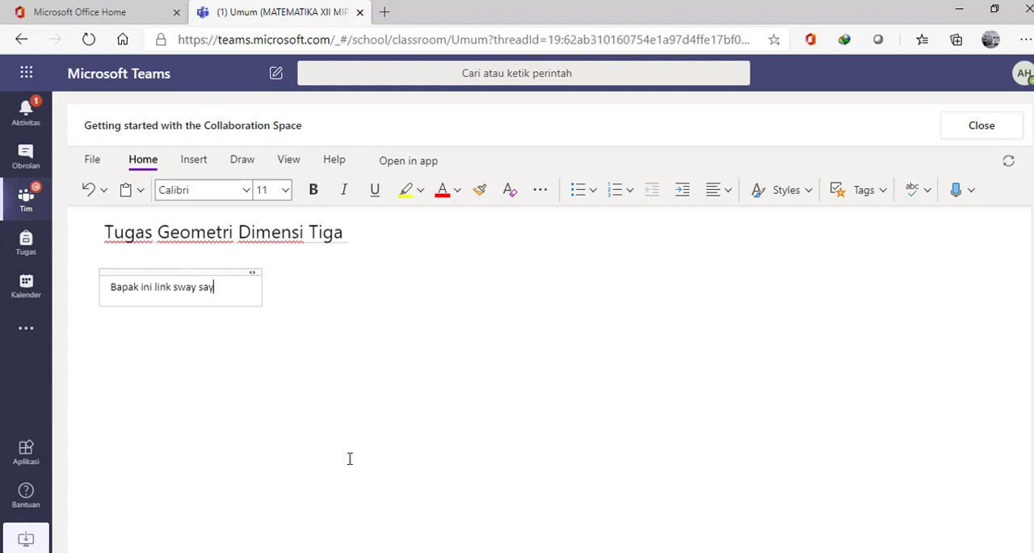
click(305, 332)
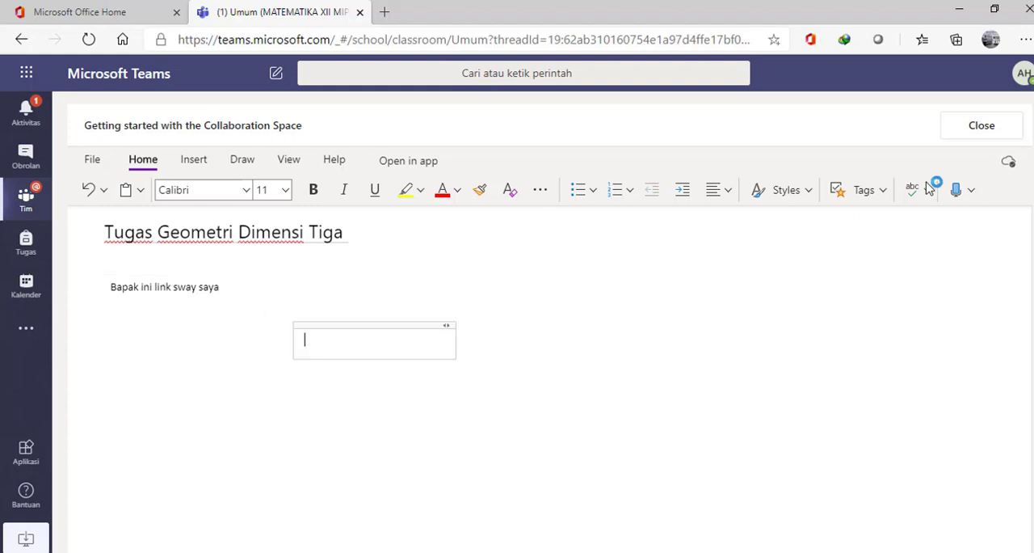
- Close the notebook page and turn in the Geometri Dimensi Tiga assignment as the student
click(983, 127)
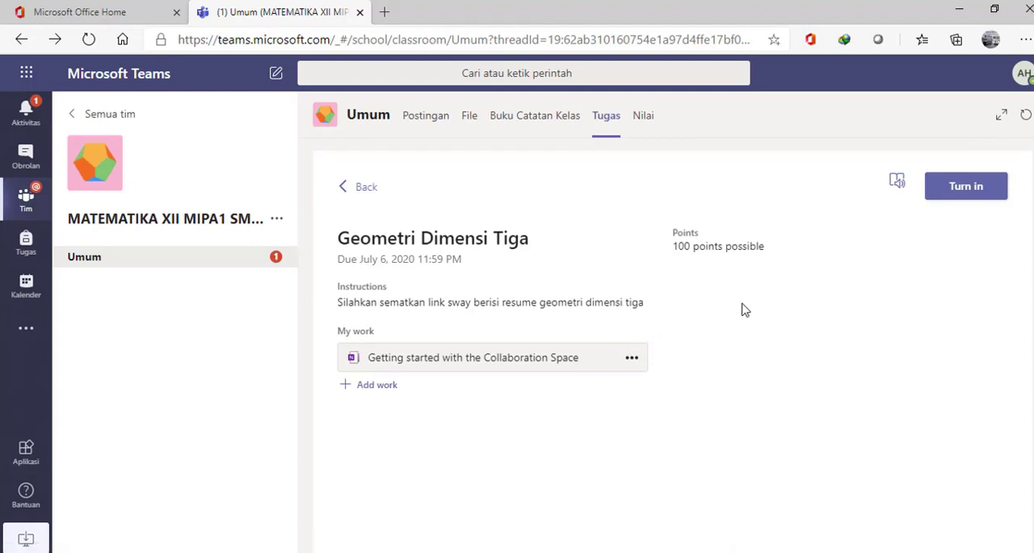
click(975, 194)
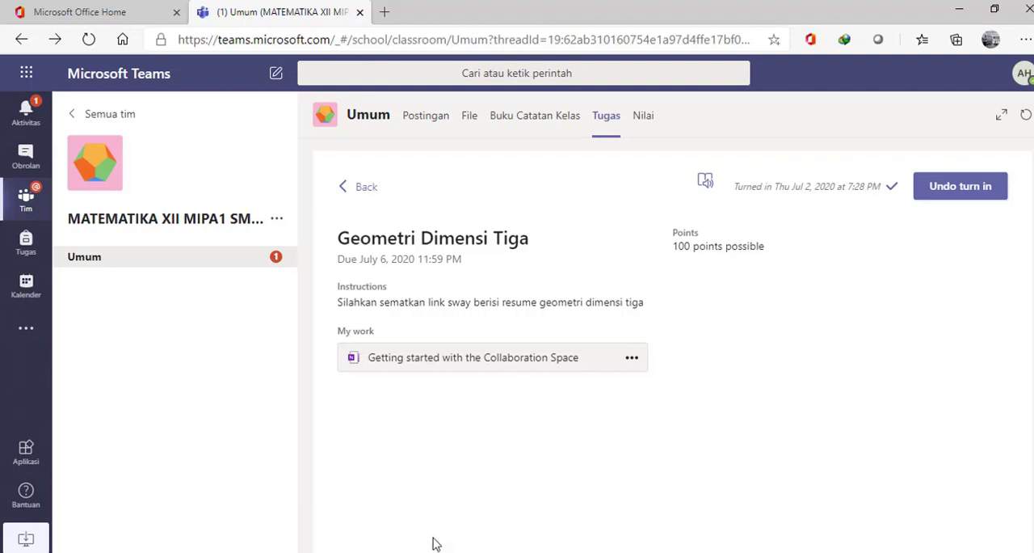
- Switch to the teacher's Teams session in Chrome and open the handed-in student work for the Geometri Dimensi Tiga assignment
mouse_move(469, 549)
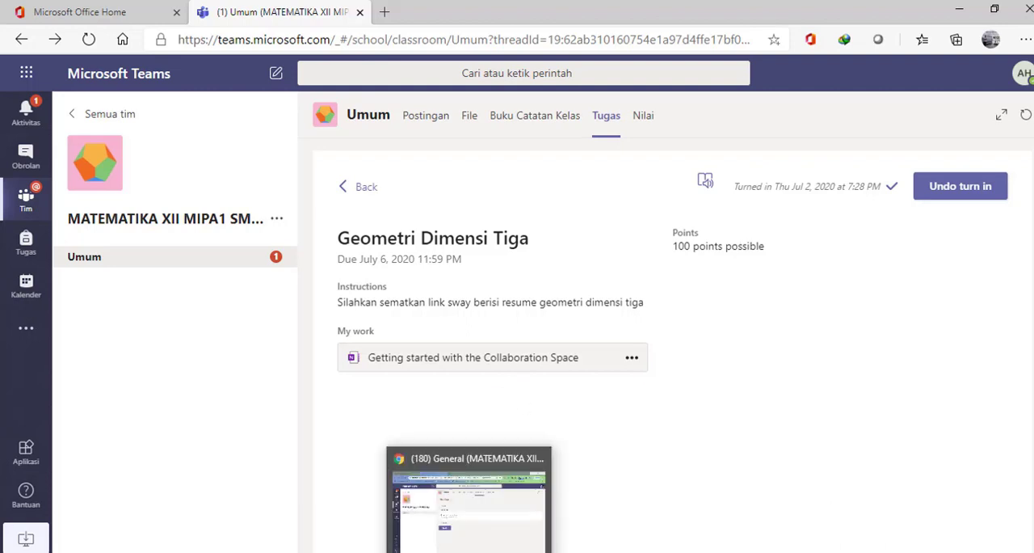
click(475, 521)
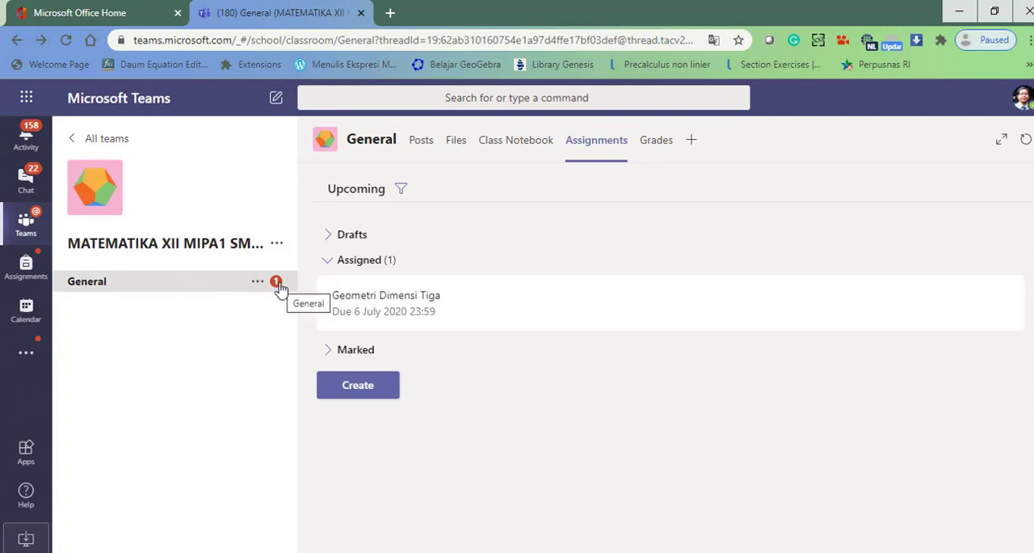
click(417, 316)
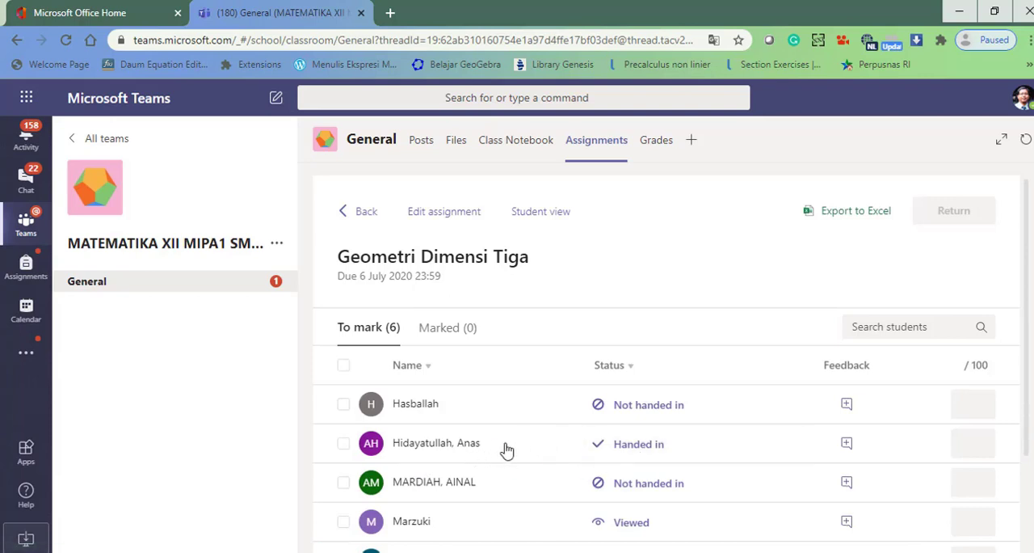
scroll(523, 457, down, 2)
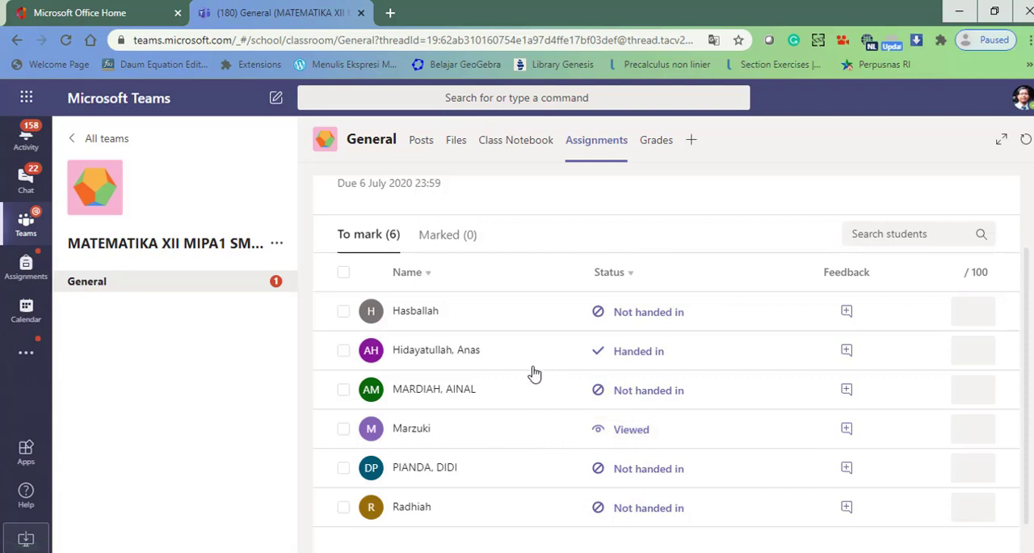
click(472, 353)
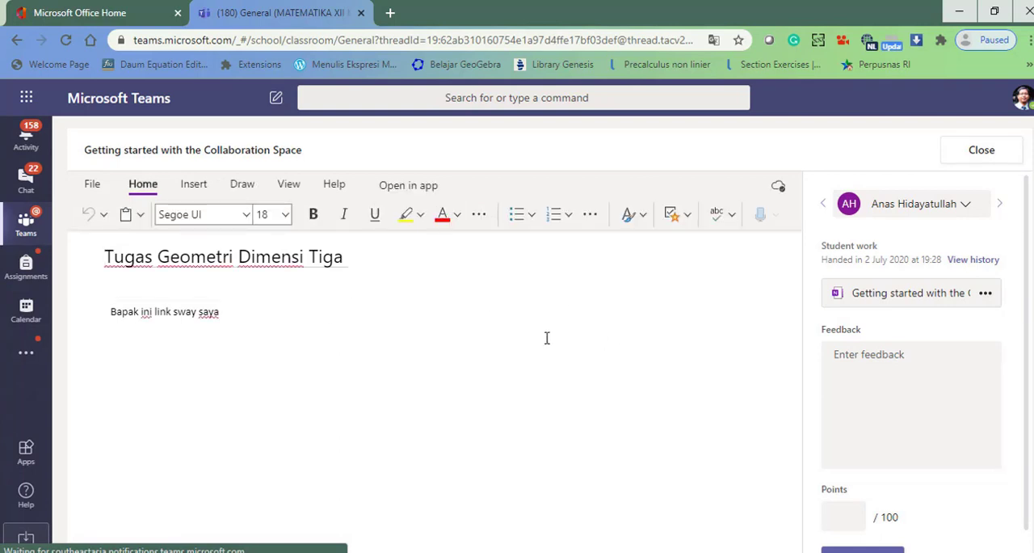
- Give the student's work the feedback "Kurang lengkap" and 50 points, and return it
click(930, 355)
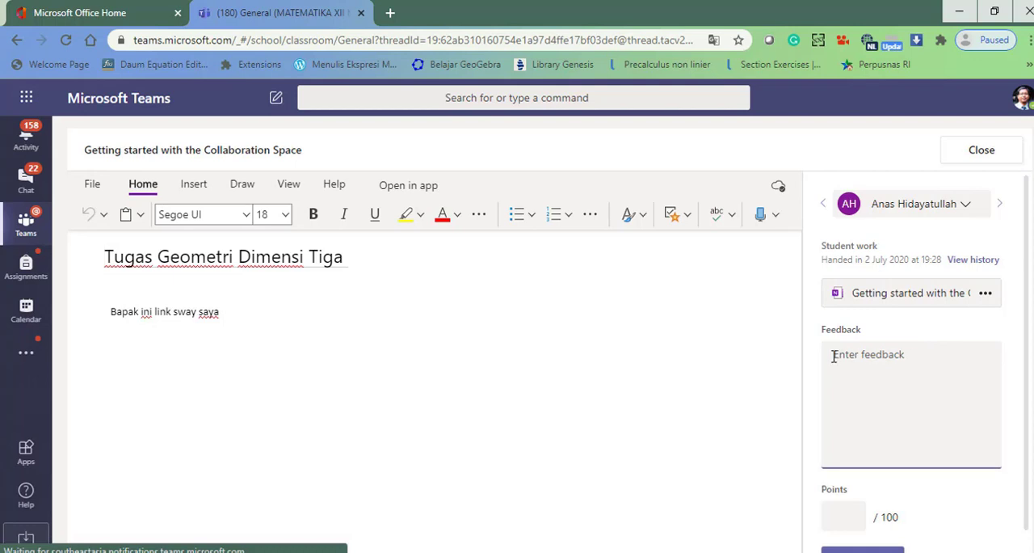
text(Kurang leng)
text(kap)
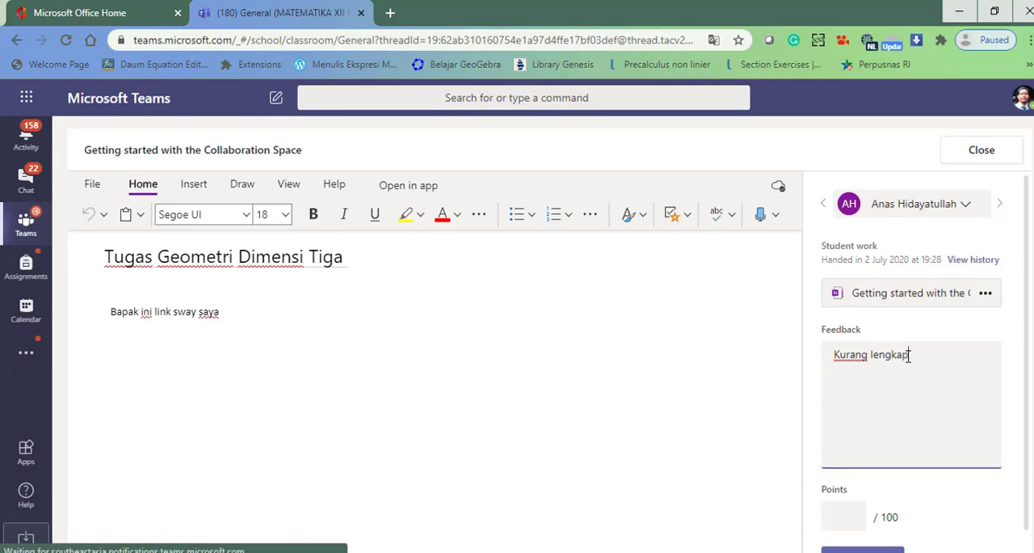
click(843, 519)
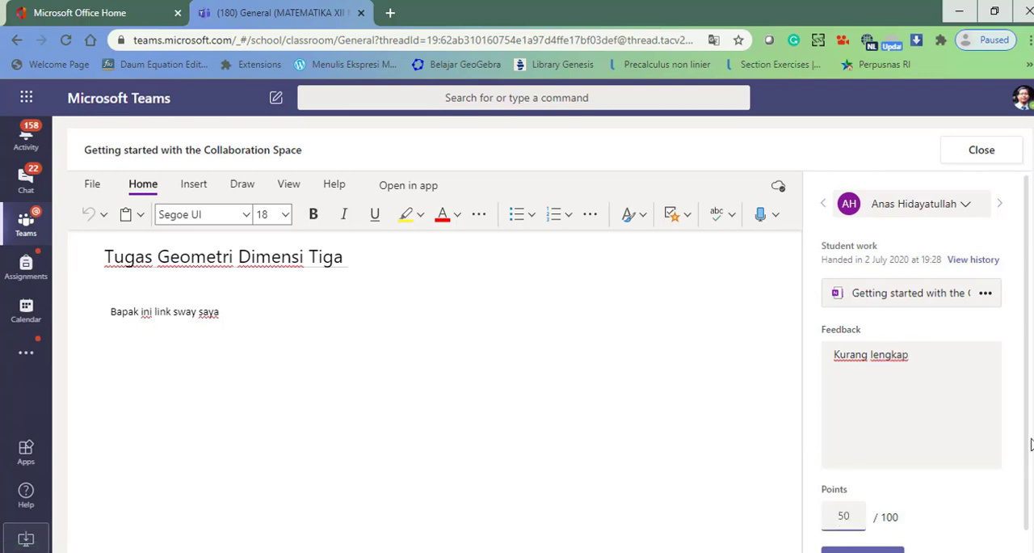
scroll(1026, 452, down, 2)
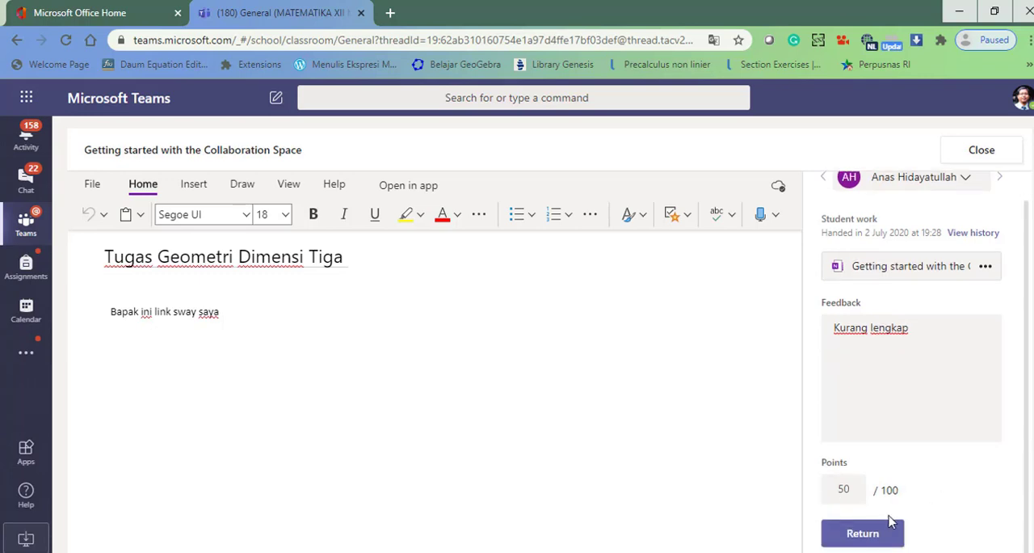
click(863, 536)
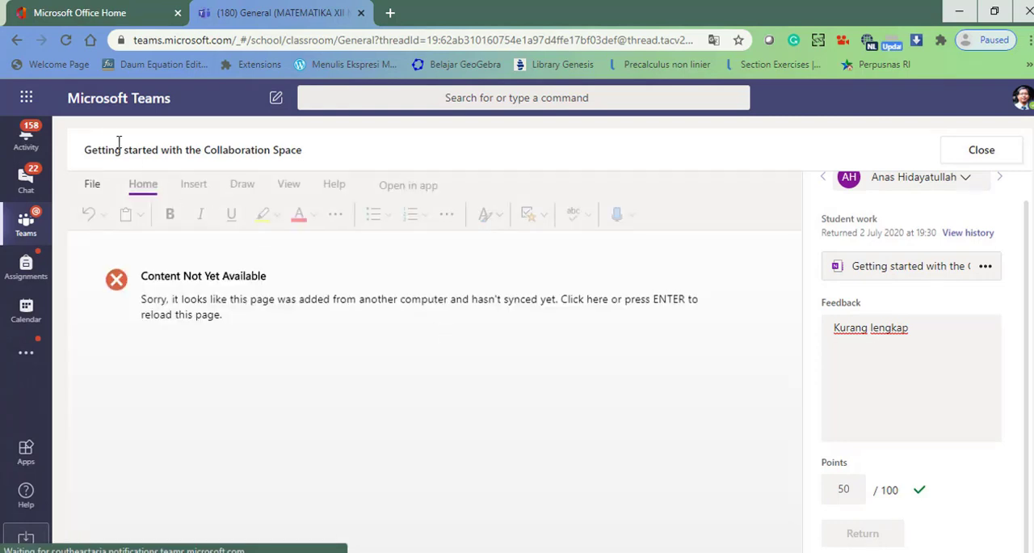
- Go back to the assignment's student list and view the marked submissions
click(17, 40)
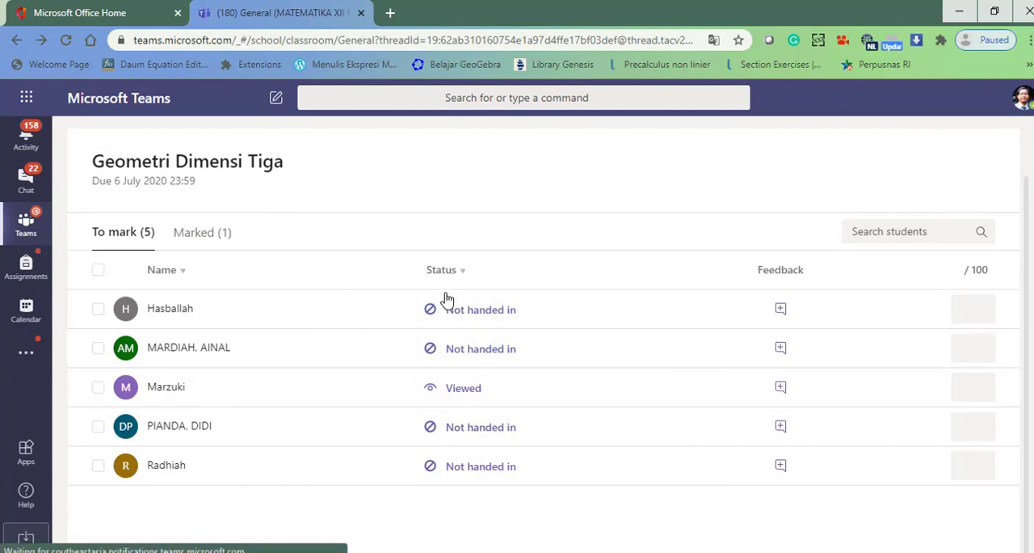
click(205, 239)
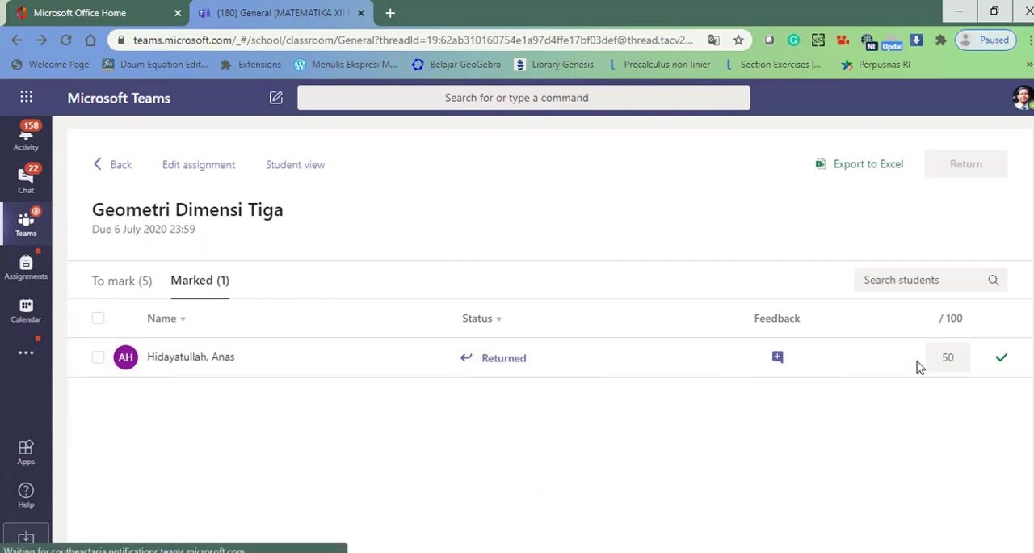
- Go to the overview of all teams and reopen the MATEMATIKA XII MIPA1 SMANURA team
click(34, 229)
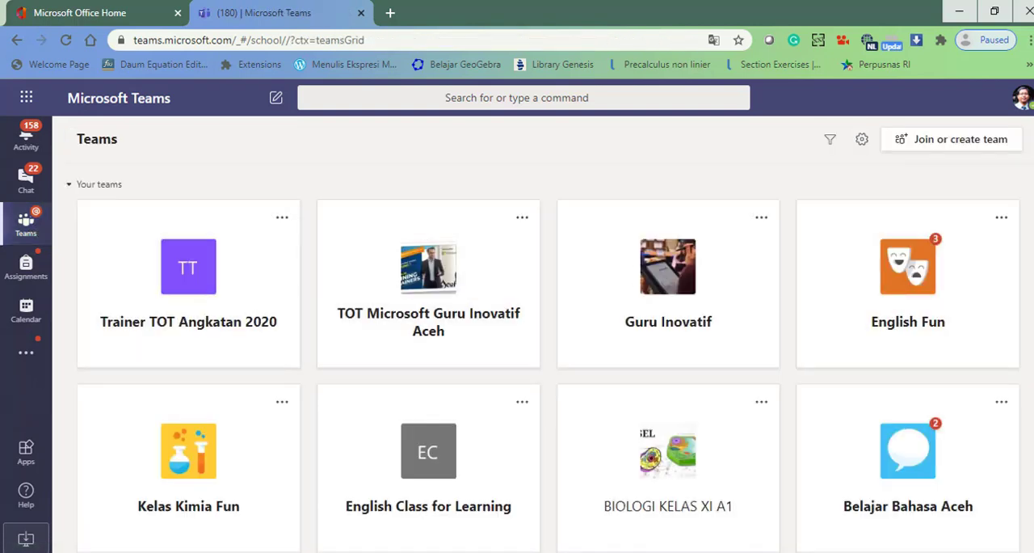
scroll(550, 340, down, 3)
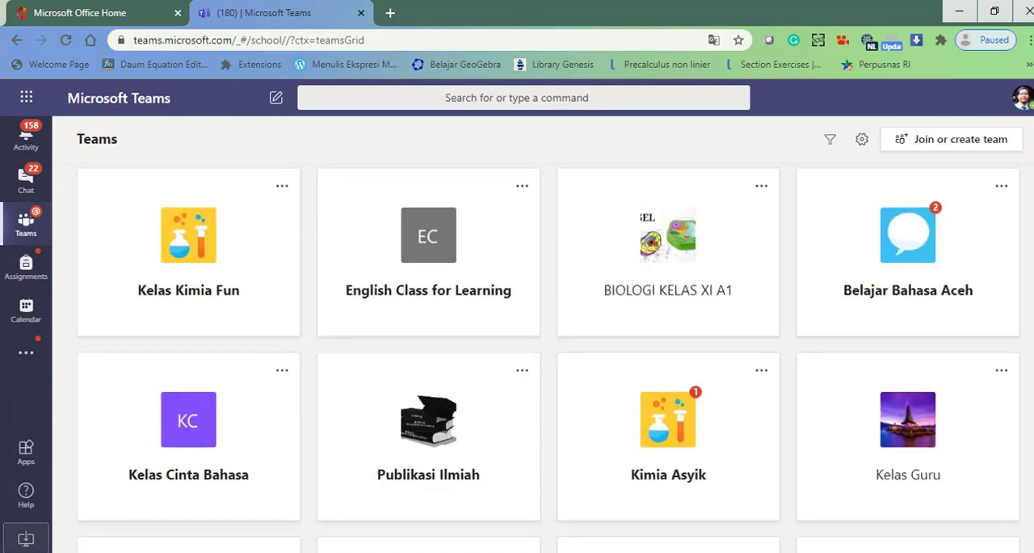
scroll(549, 340, down, 5)
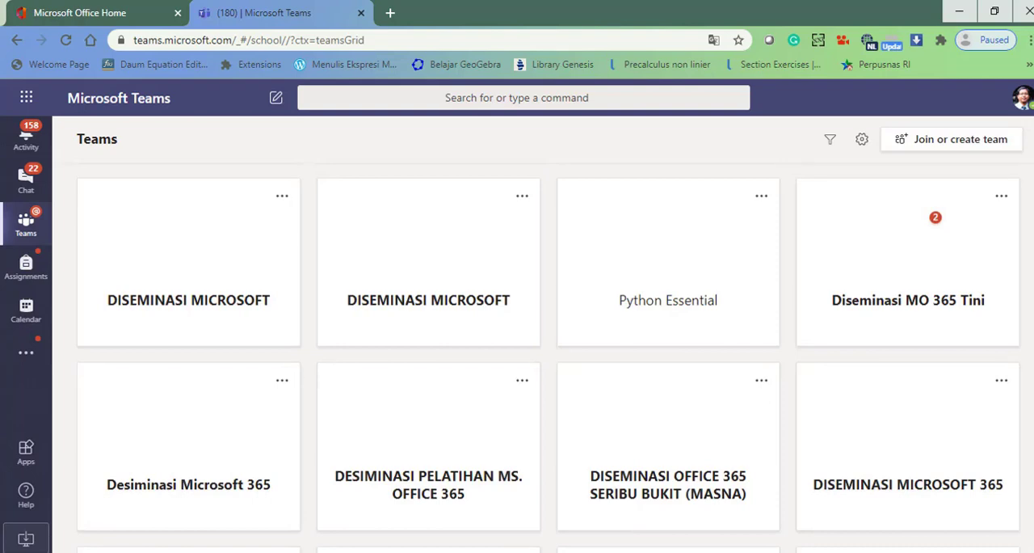
scroll(550, 339, down, 2)
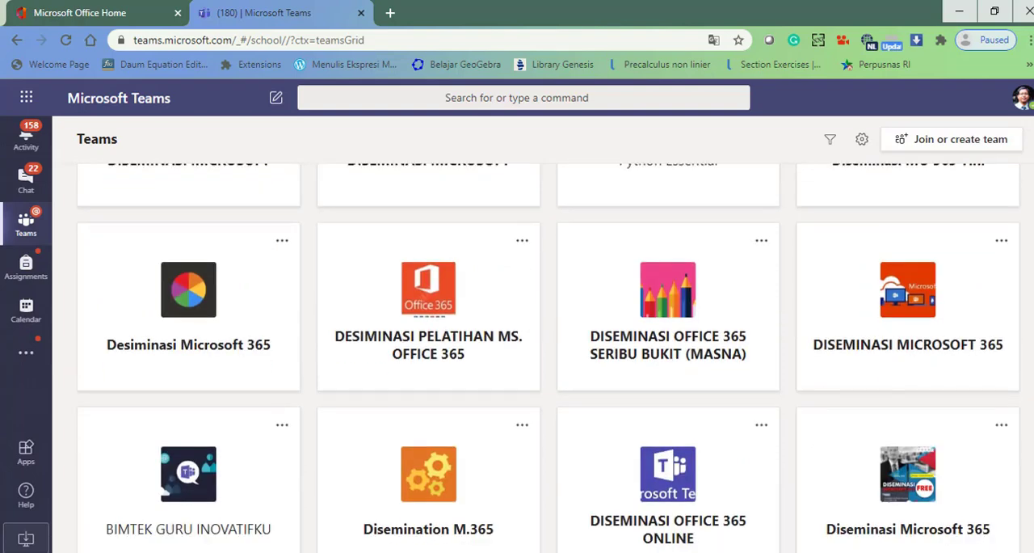
scroll(773, 472, down, 6)
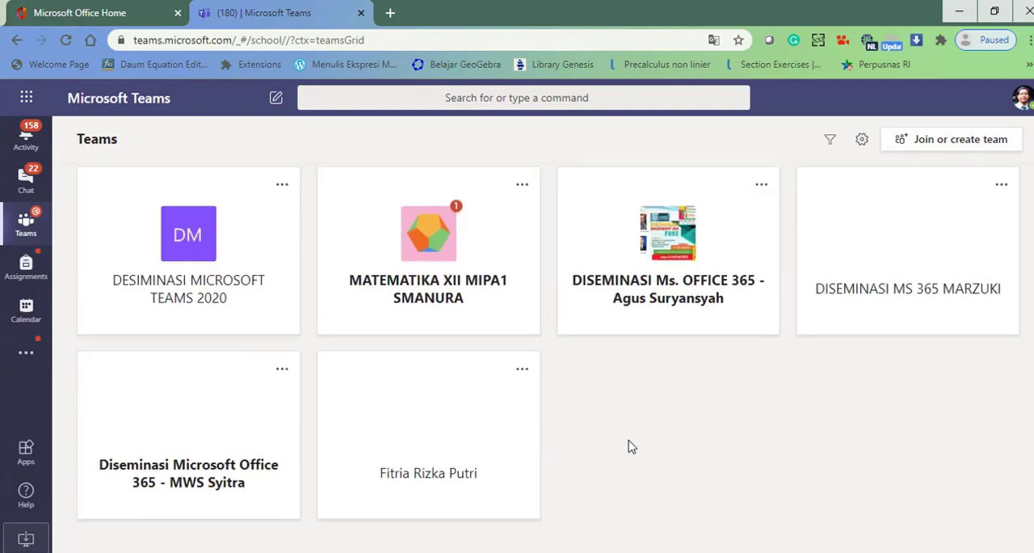
click(434, 313)
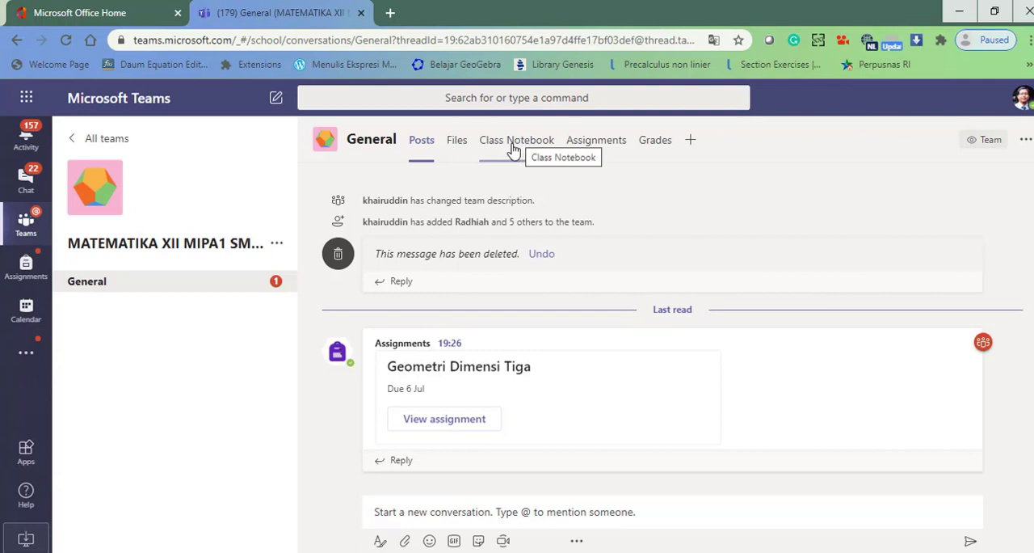
- Open the Tugas Geometri Dimensi Tiga page in the student's section of the Class Notebook as the teacher
click(512, 150)
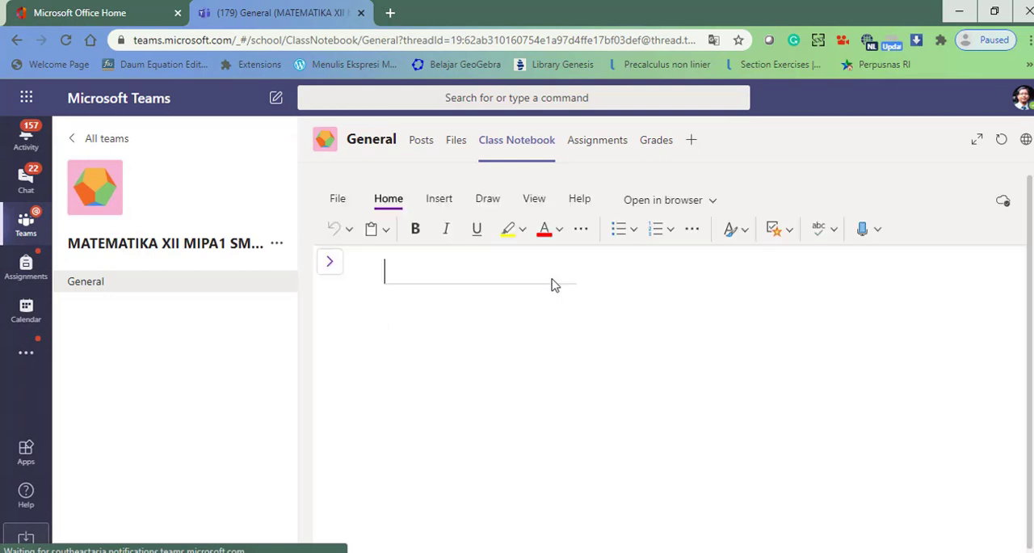
click(330, 265)
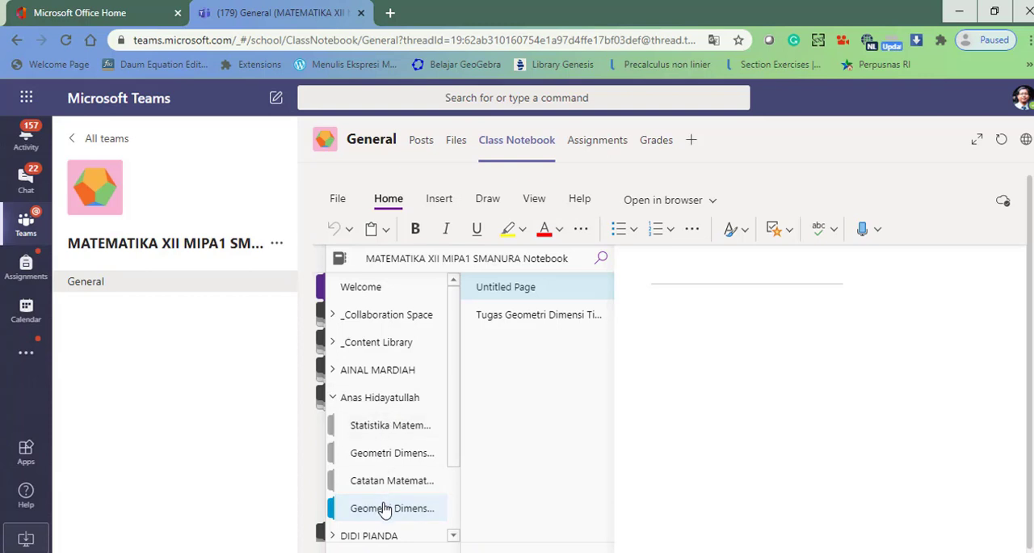
click(547, 317)
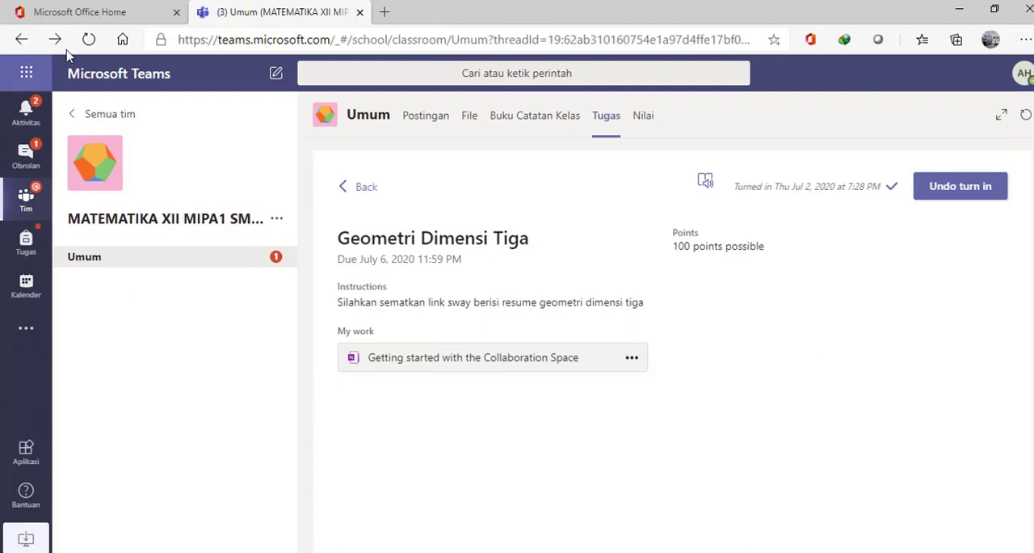
- Refresh the student's Teams session in Edge and check the team's assignments and the grade for Geometri Dimensi Tiga
click(89, 40)
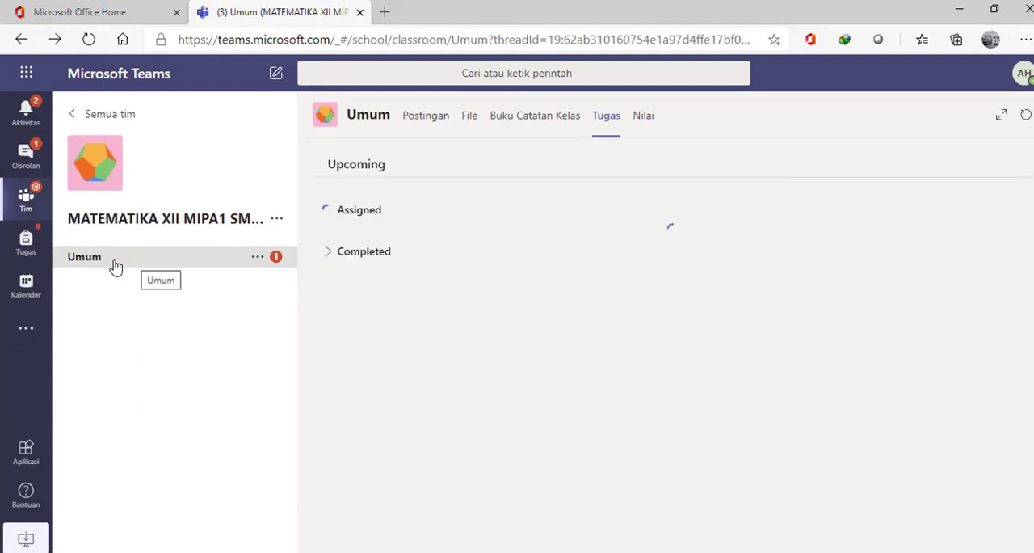
click(165, 275)
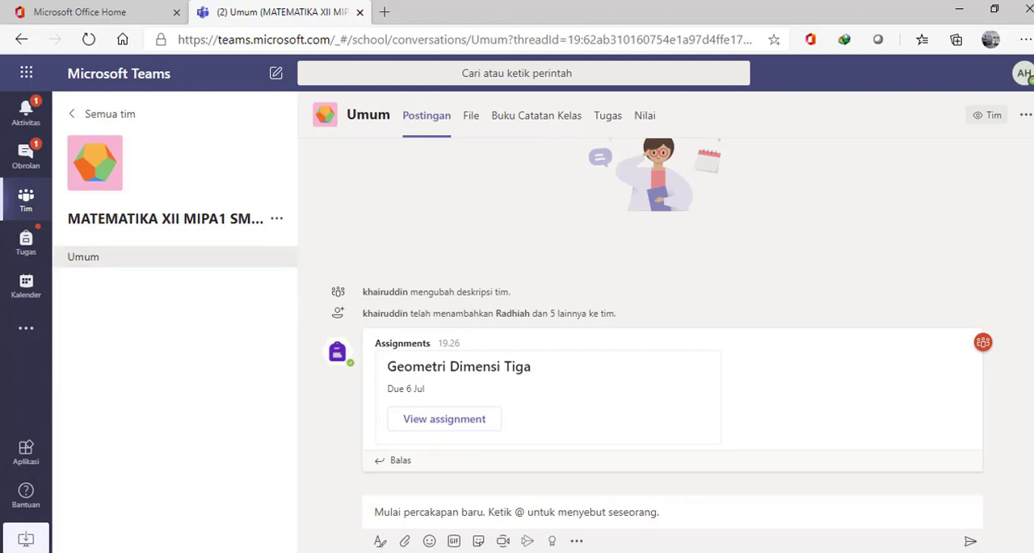
click(612, 126)
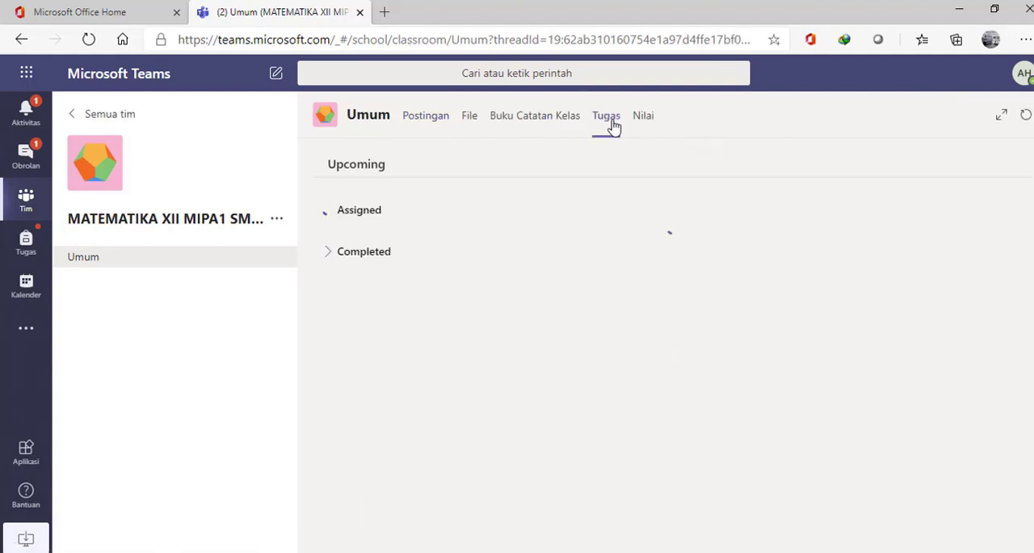
click(543, 121)
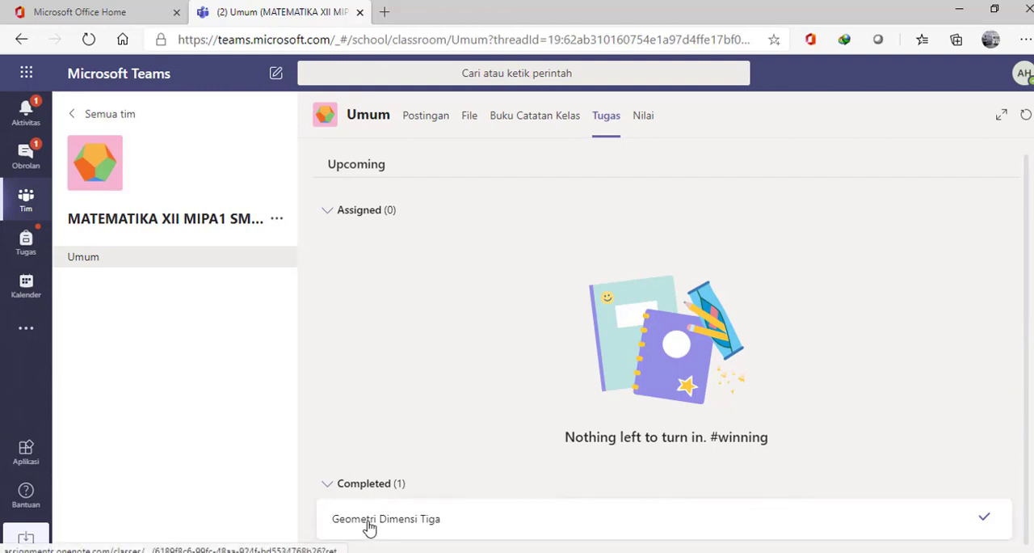
click(647, 115)
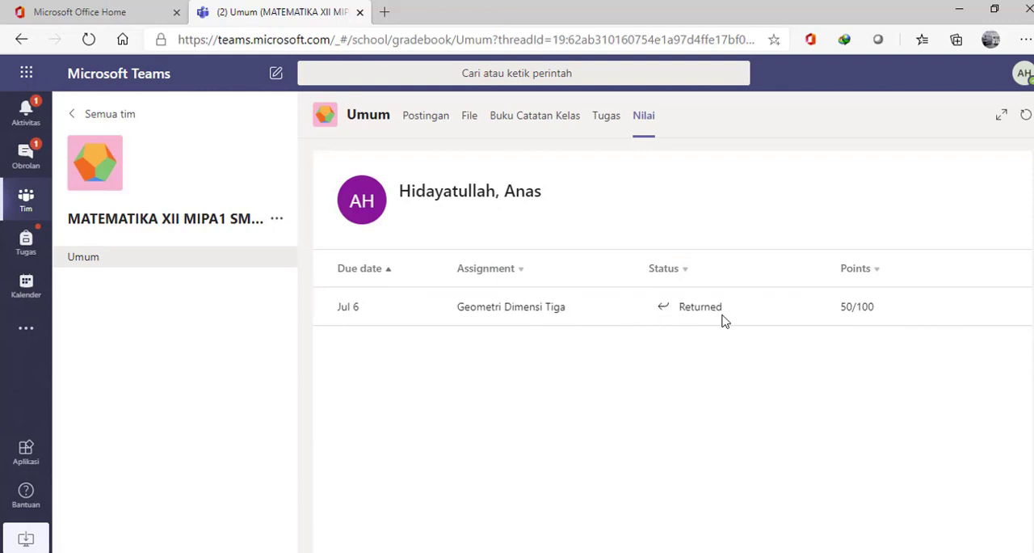
drag(703, 311, 727, 311)
click(727, 311)
- Open the Tugas Geometri Dimensi Tiga page from the student's own sections of the Class Notebook
click(528, 122)
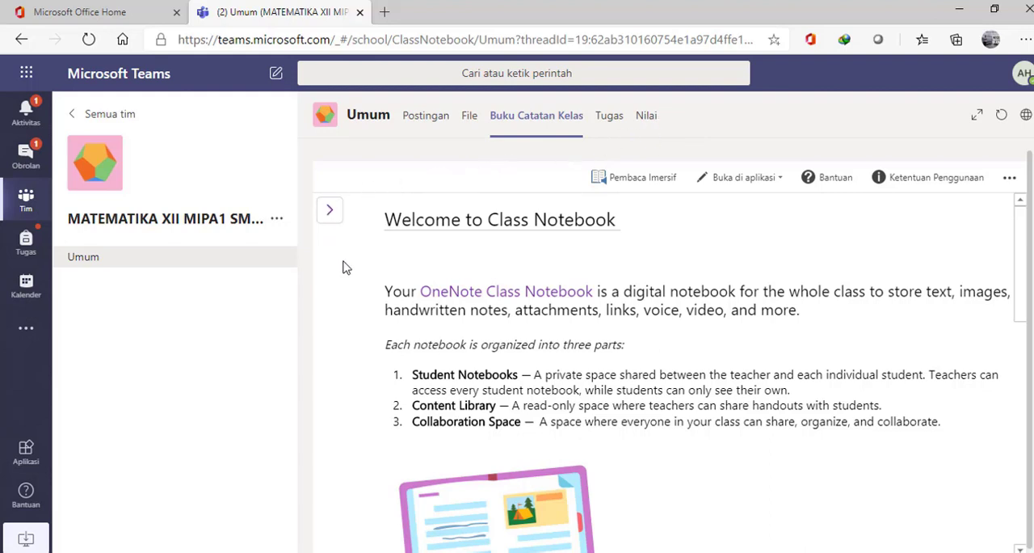
click(330, 216)
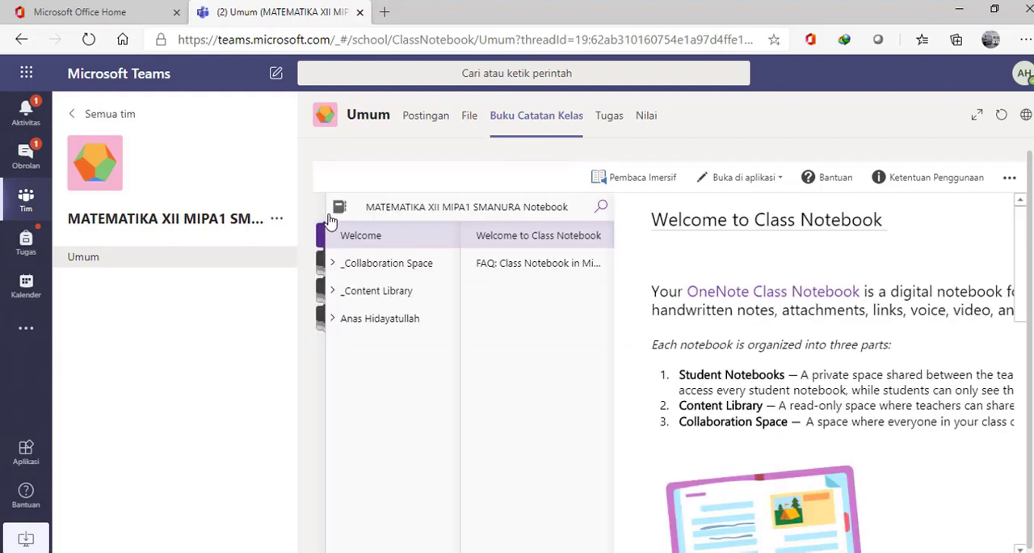
click(384, 326)
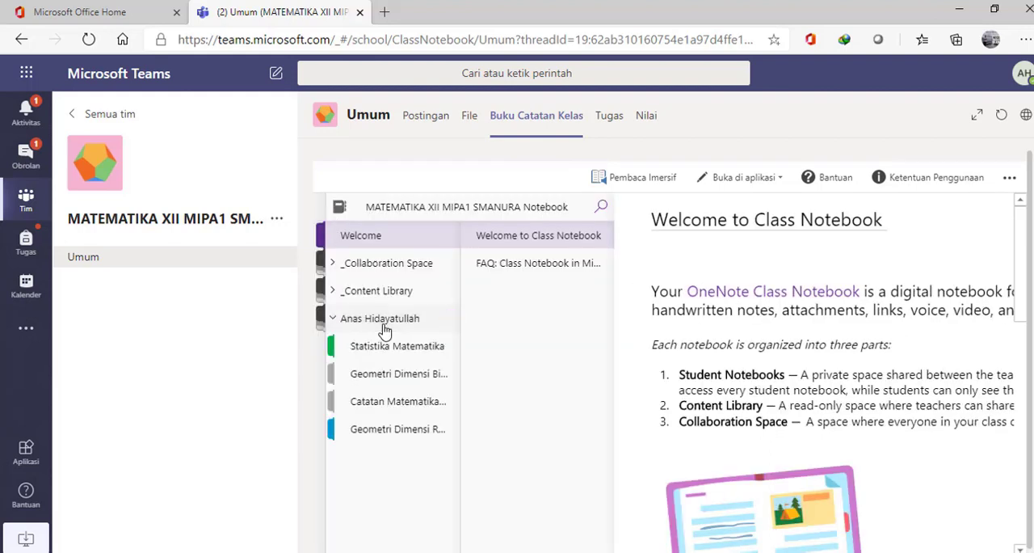
click(376, 428)
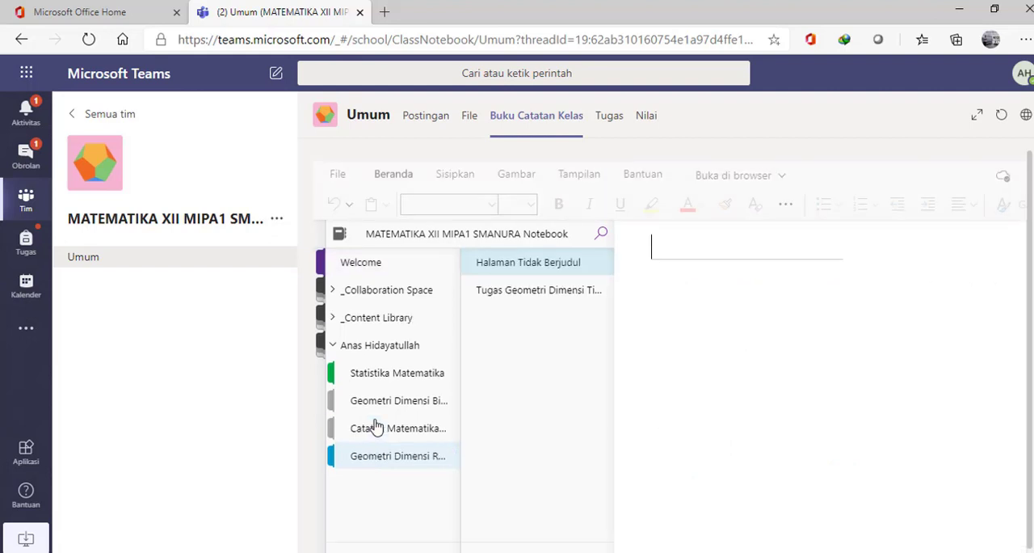
click(558, 292)
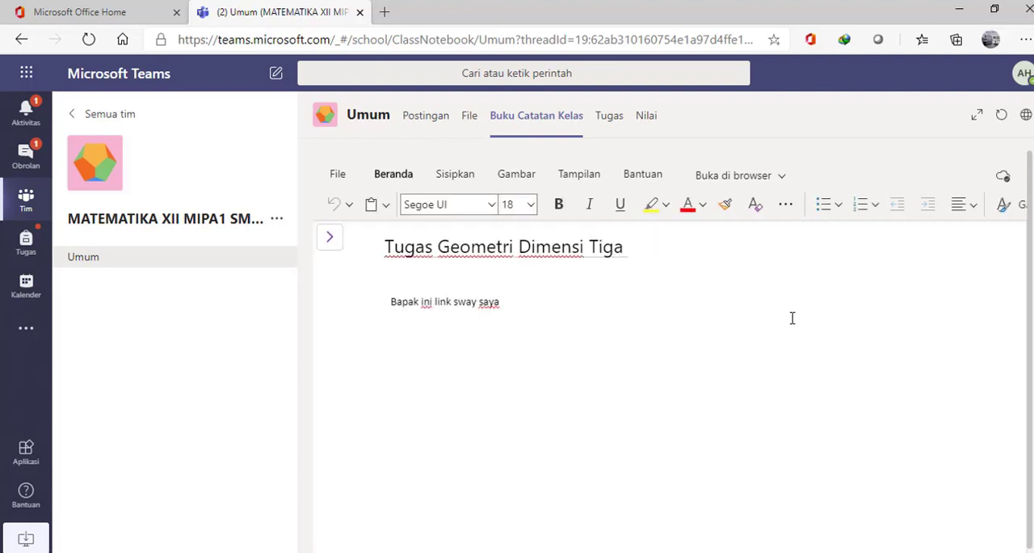
- Place the text cursor at the end of the line "Bapak ini link sway saya"
click(792, 319)
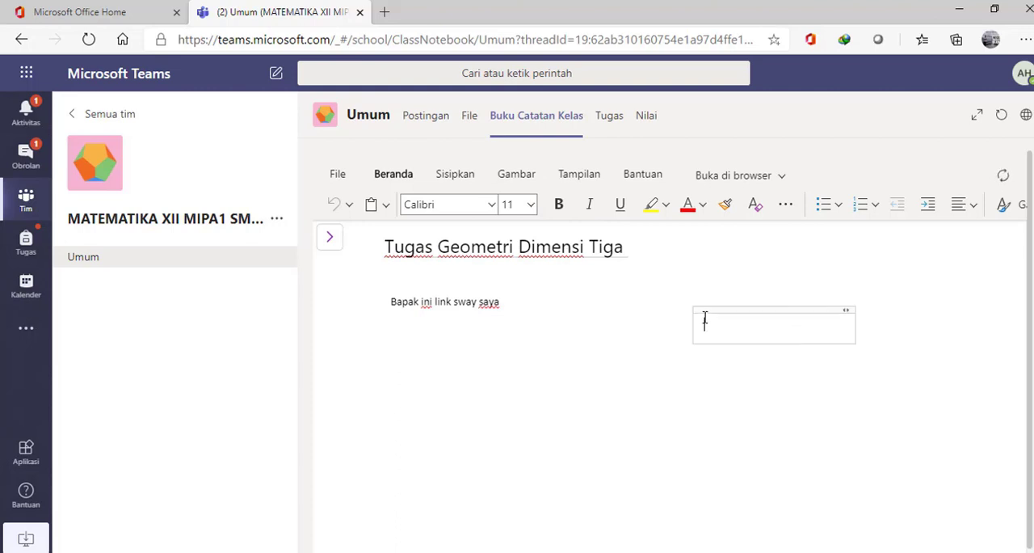
click(598, 311)
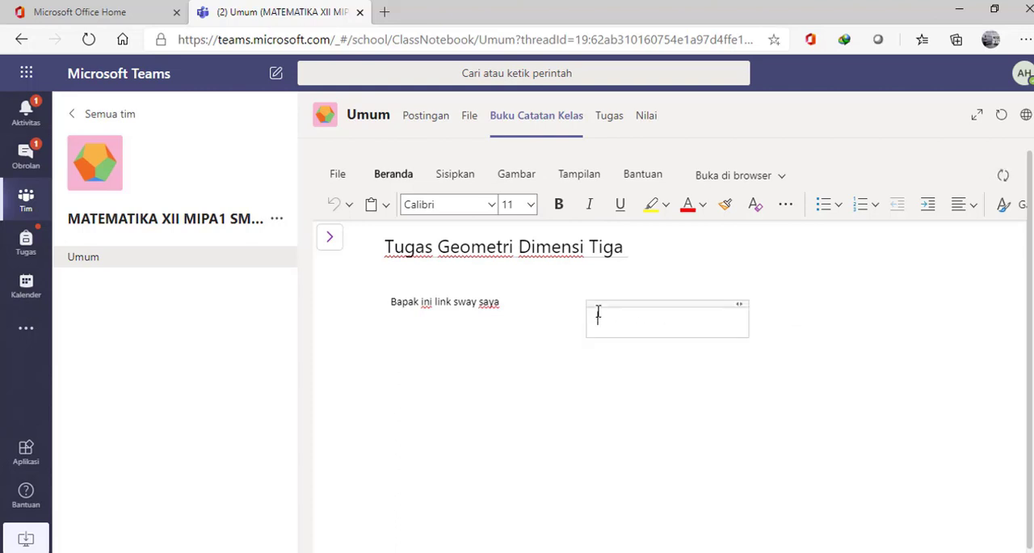
click(516, 306)
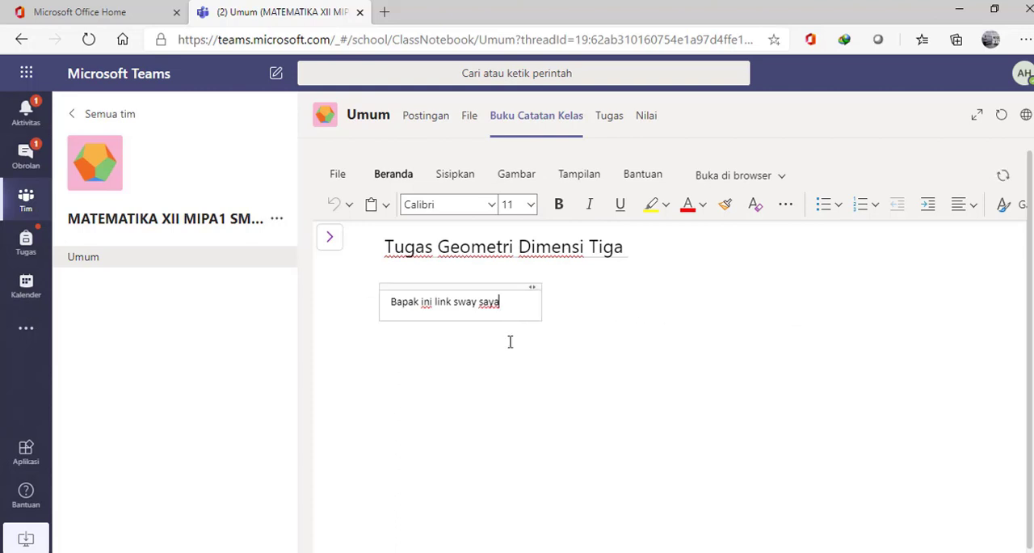